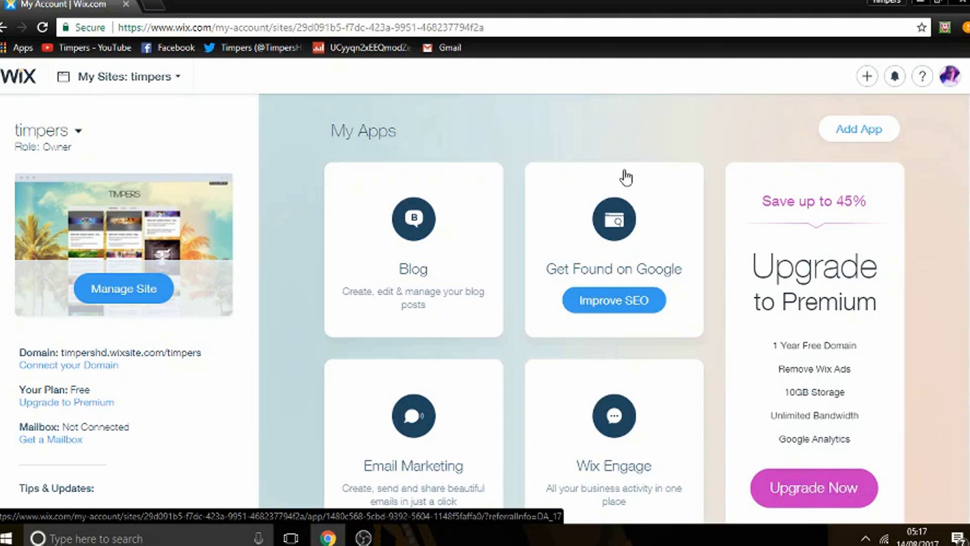
# Step: Show the account's My Sites list with the existing 'timpers' site
pyautogui.click(952, 78)
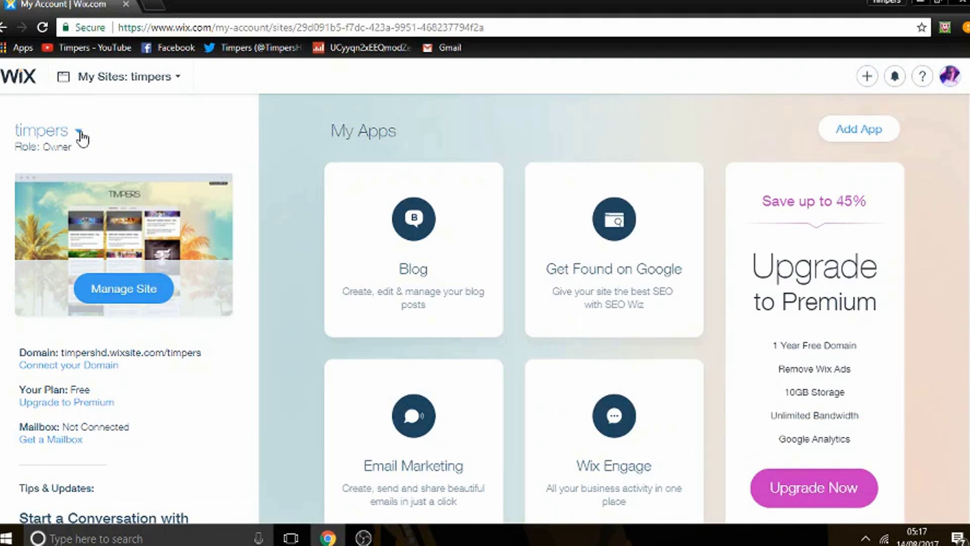
pyautogui.click(80, 133)
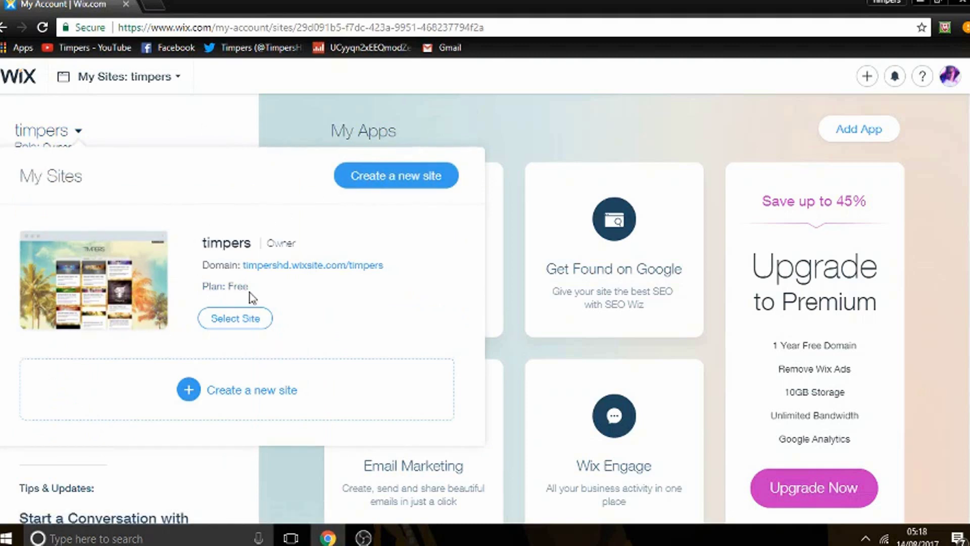
# Step: Start a new site, close the old account tab, and choose the Portfolio & CV website type
pyautogui.click(400, 176)
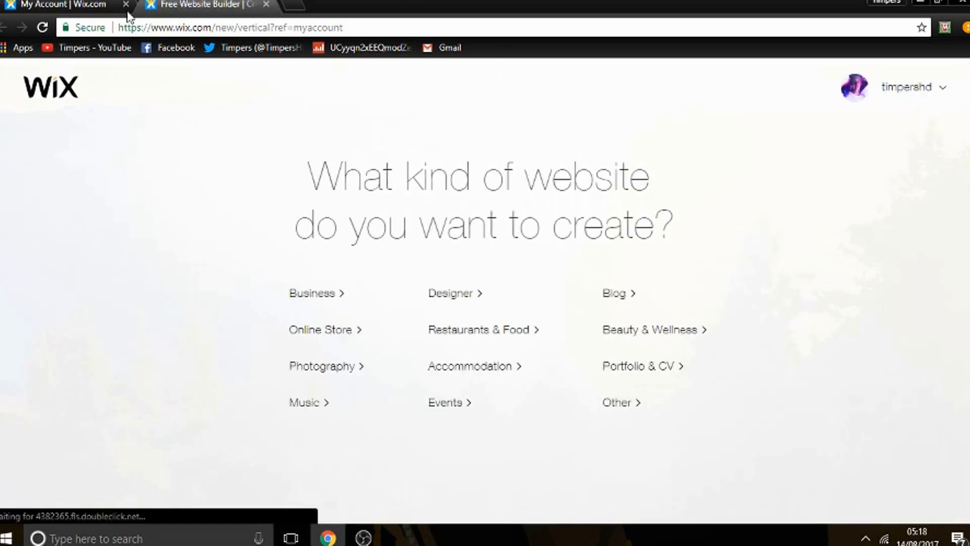
pyautogui.click(126, 5)
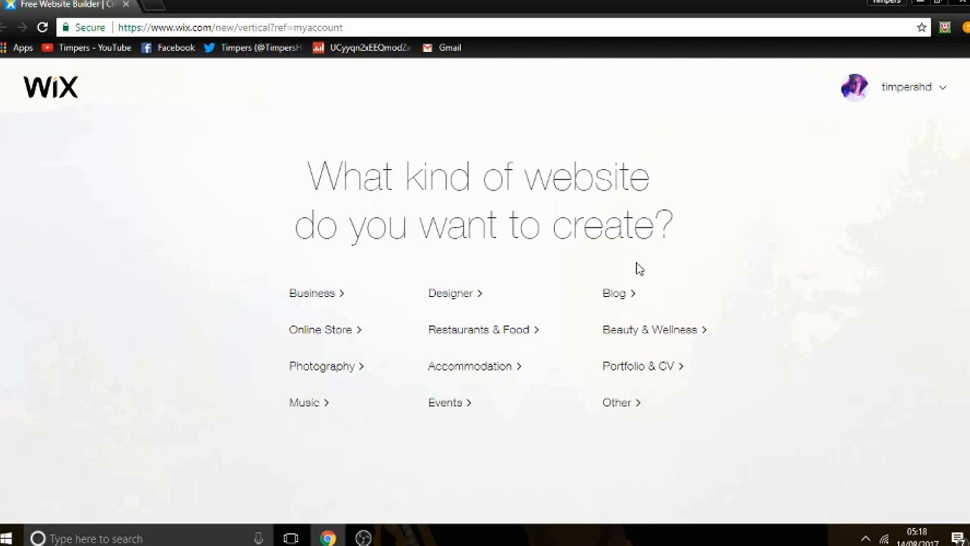
pyautogui.click(639, 370)
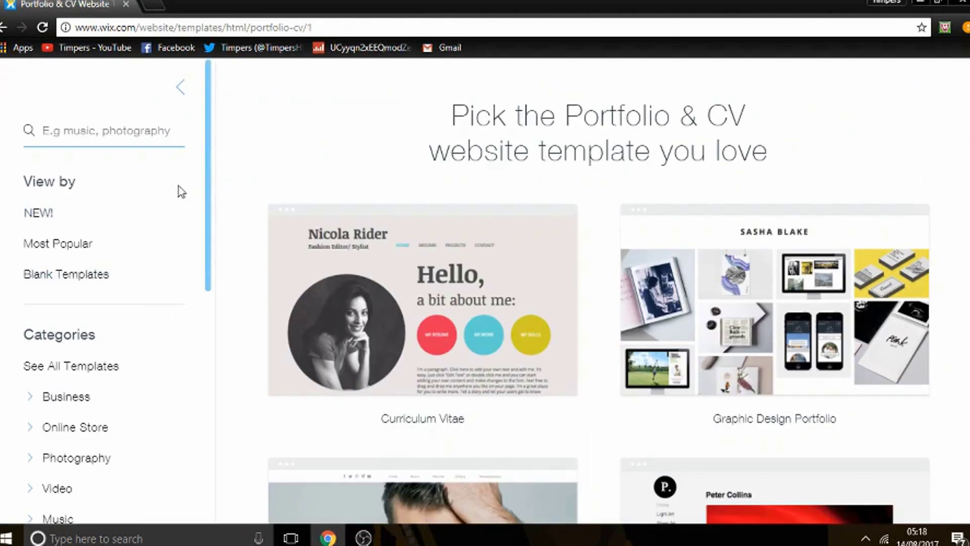
# Step: Browse the Design templates and open Graphic Design Portfolio in the editor
pyautogui.moveTo(209, 179); pyautogui.dragTo(215, 221)
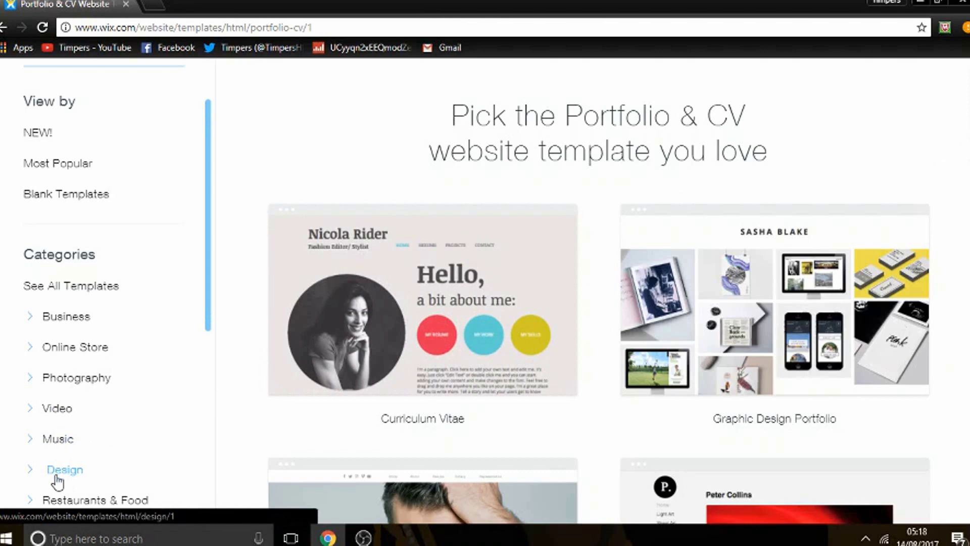
pyautogui.click(59, 475)
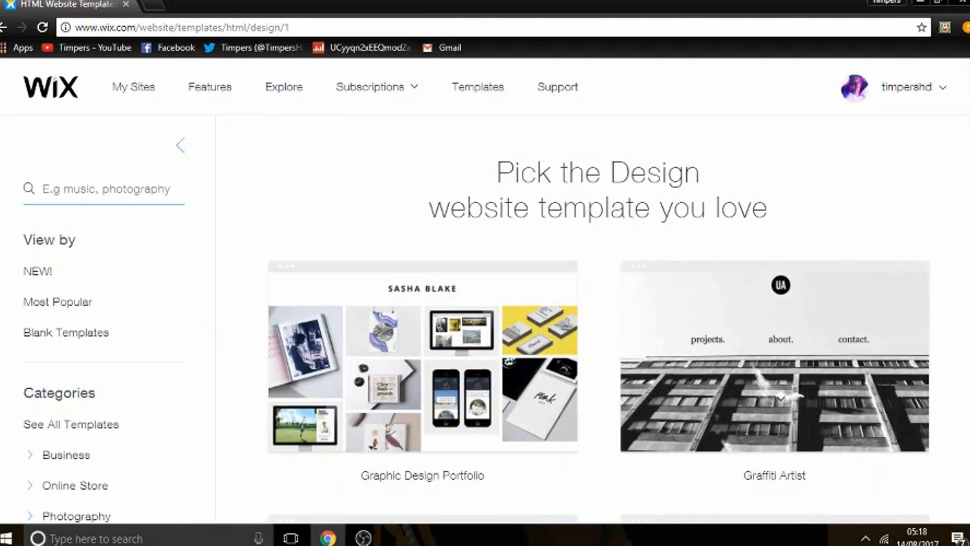
pyautogui.scroll(-10, 964, 212)
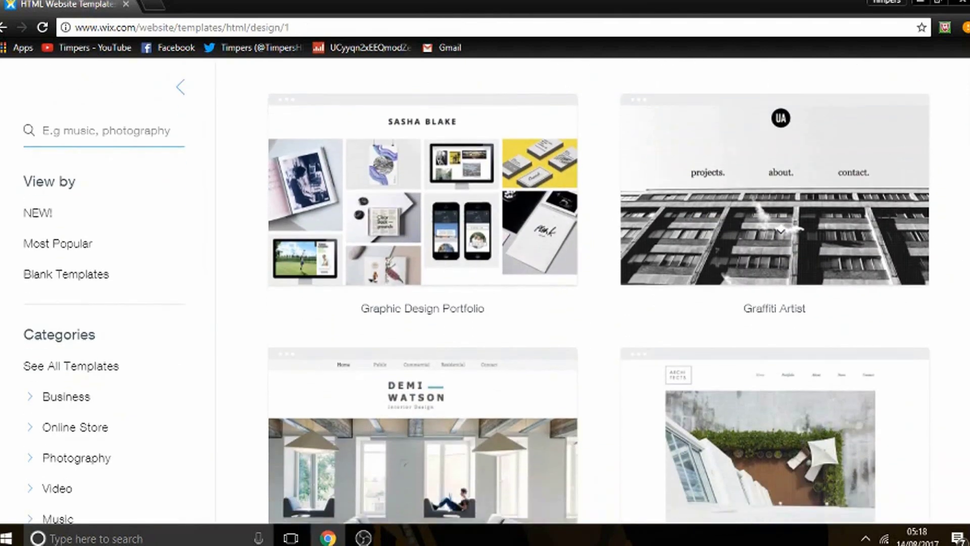
pyautogui.scroll(-10, 965, 237)
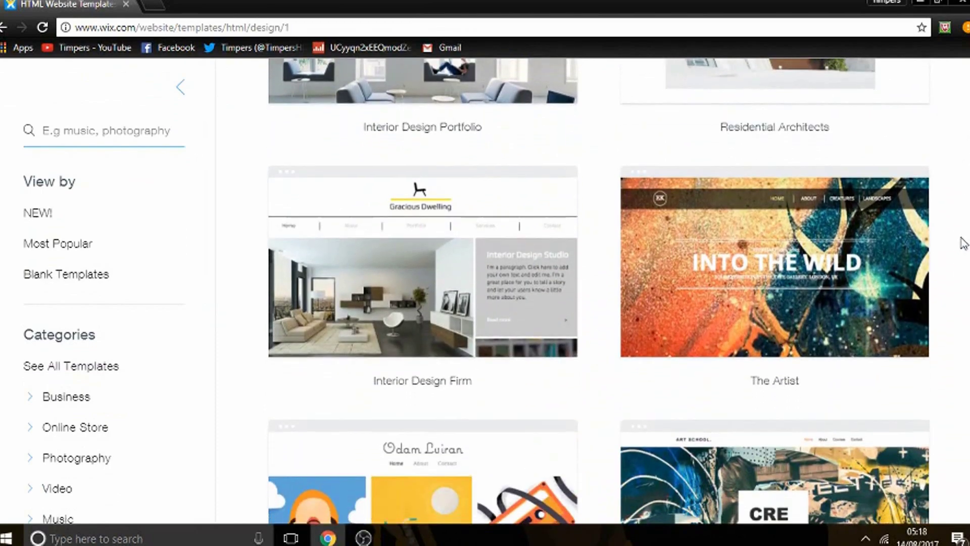
pyautogui.scroll(-6, 962, 379)
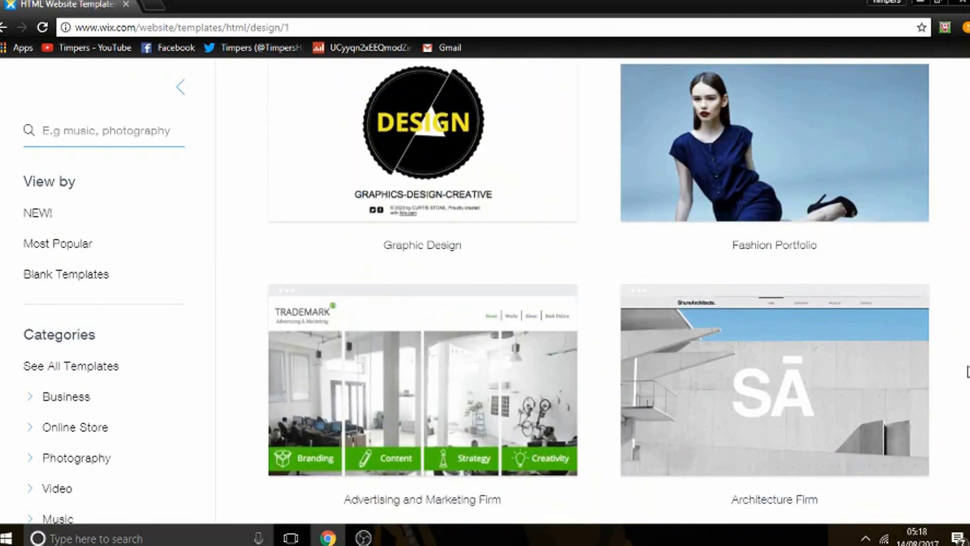
pyautogui.scroll(3, 959, 407)
pyautogui.scroll(-2, 959, 407)
pyautogui.scroll(20, 962, 252)
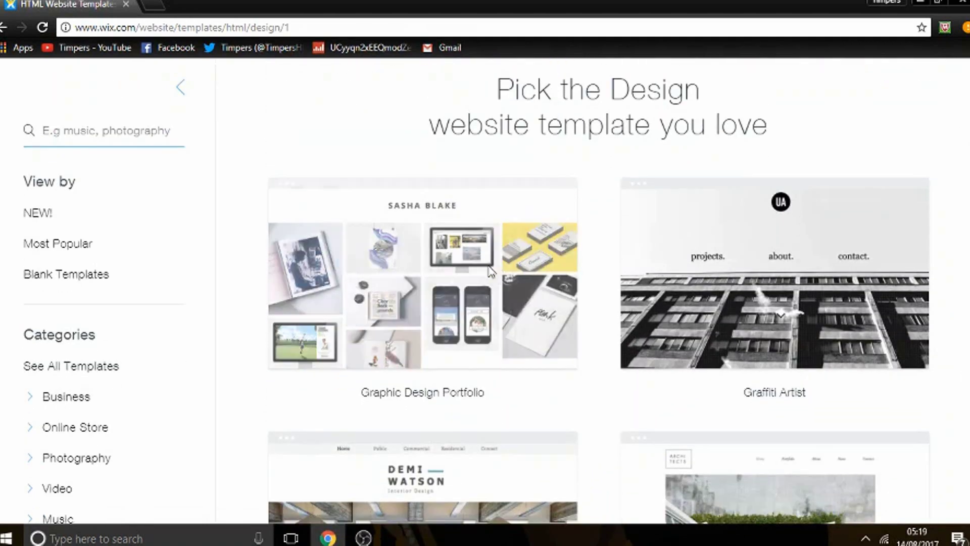
pyautogui.moveTo(436, 276)
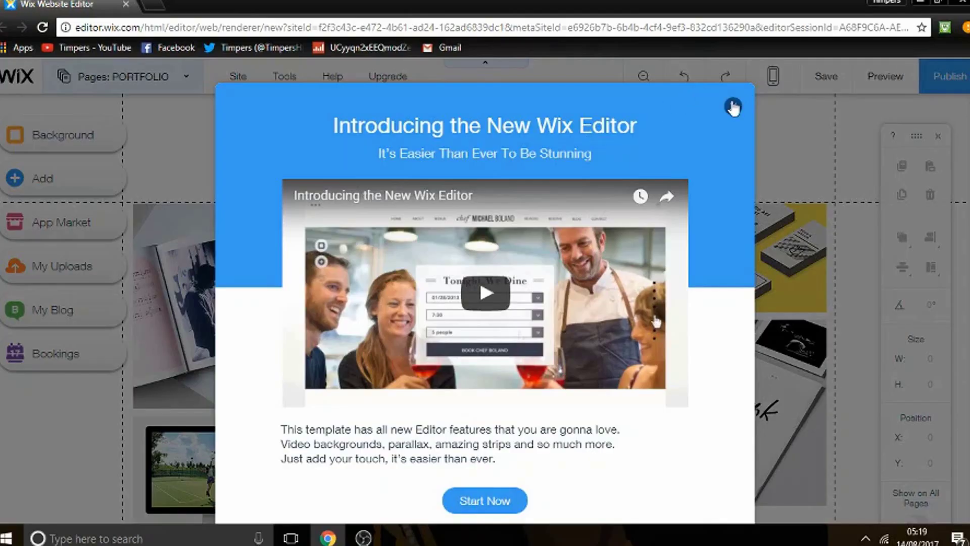
# Step: Dismiss the intro dialog and change the SASHA BLAKE title to 'timpers', keeping the Site Title theme
pyautogui.click(733, 107)
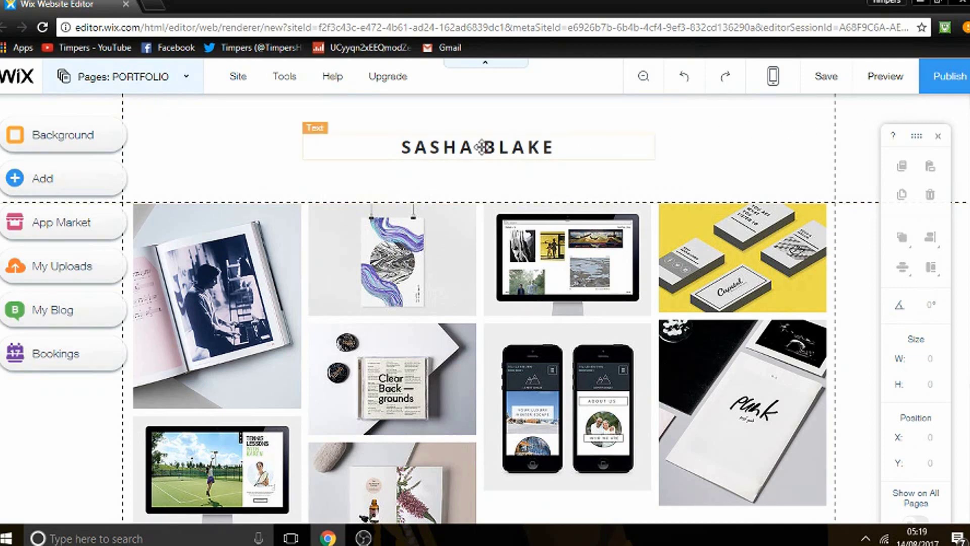
pyautogui.doubleClick(482, 147)
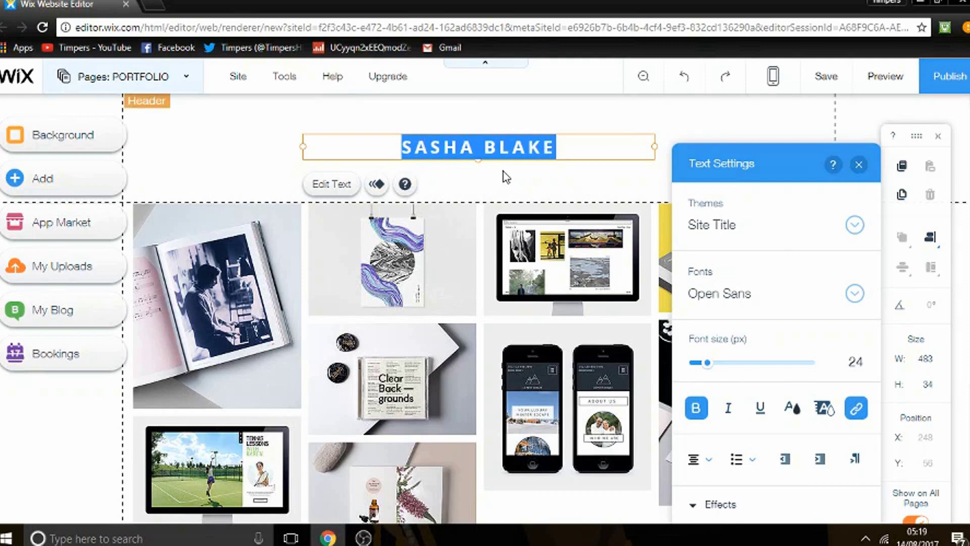
pyautogui.write('t')
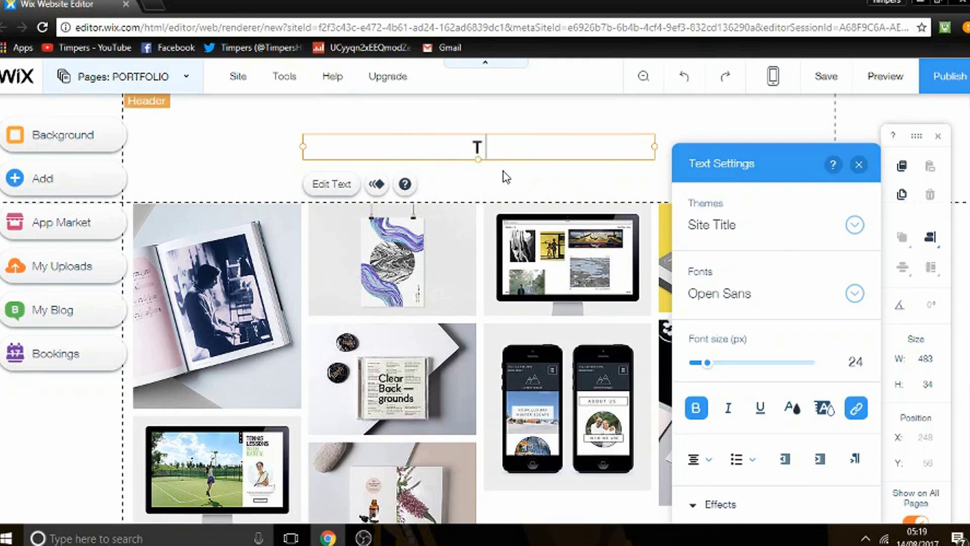
pyautogui.write('impers')
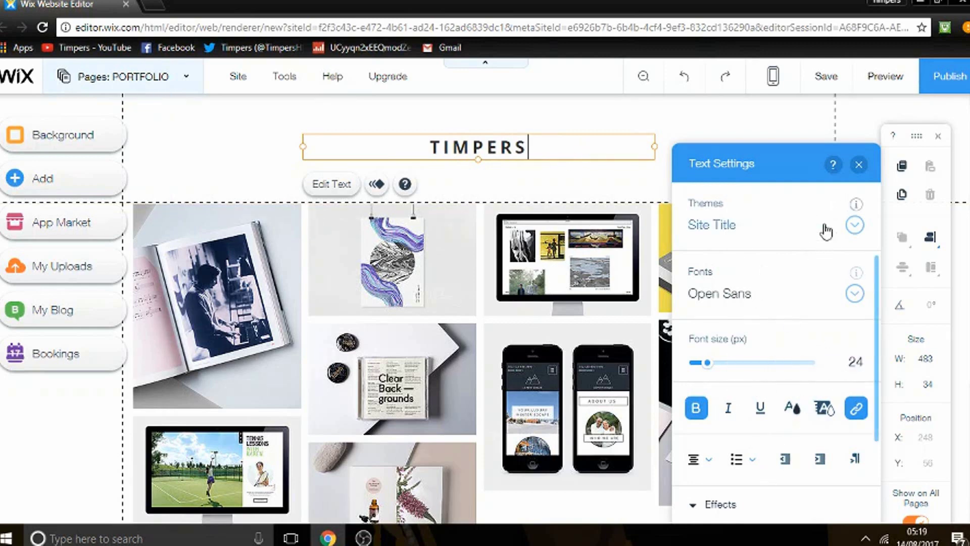
pyautogui.click(854, 225)
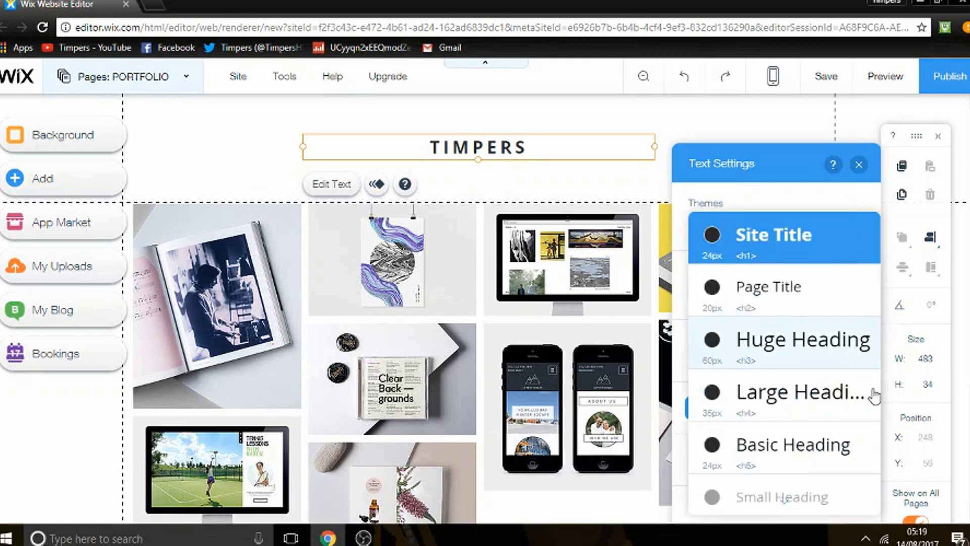
pyautogui.click(794, 214)
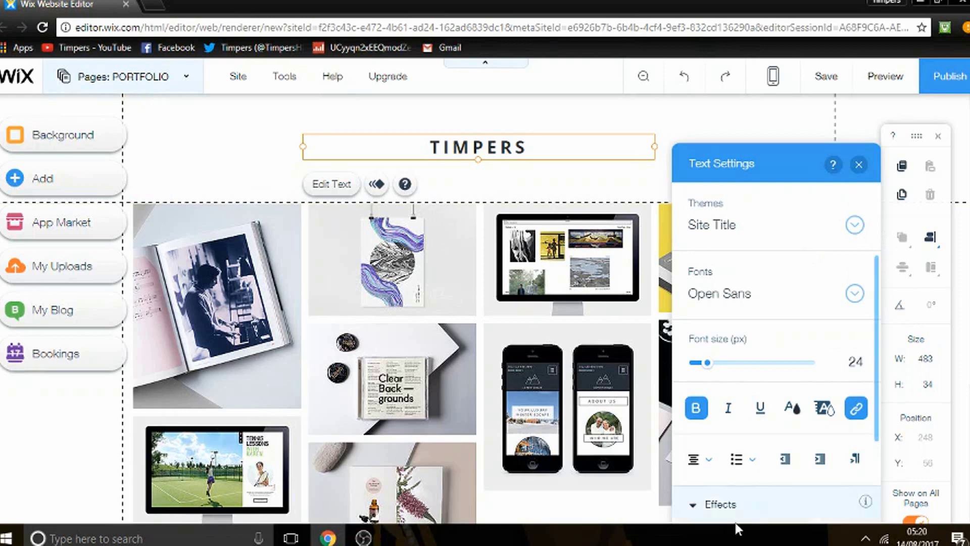
pyautogui.scroll(-2, 865, 445)
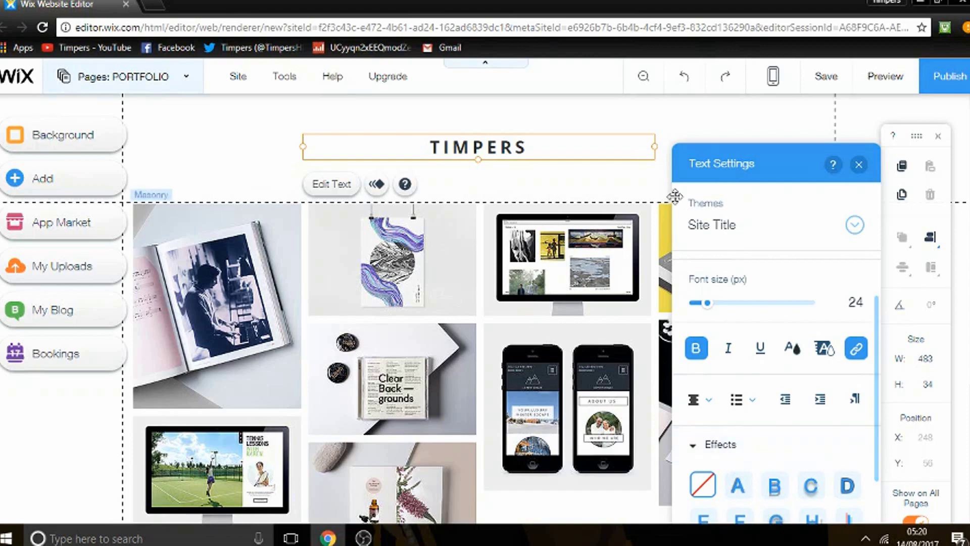
# Step: Review the gallery's nine images in the organizer, then delete the gallery from the page
pyautogui.click(859, 164)
pyautogui.scroll(-2, 859, 167)
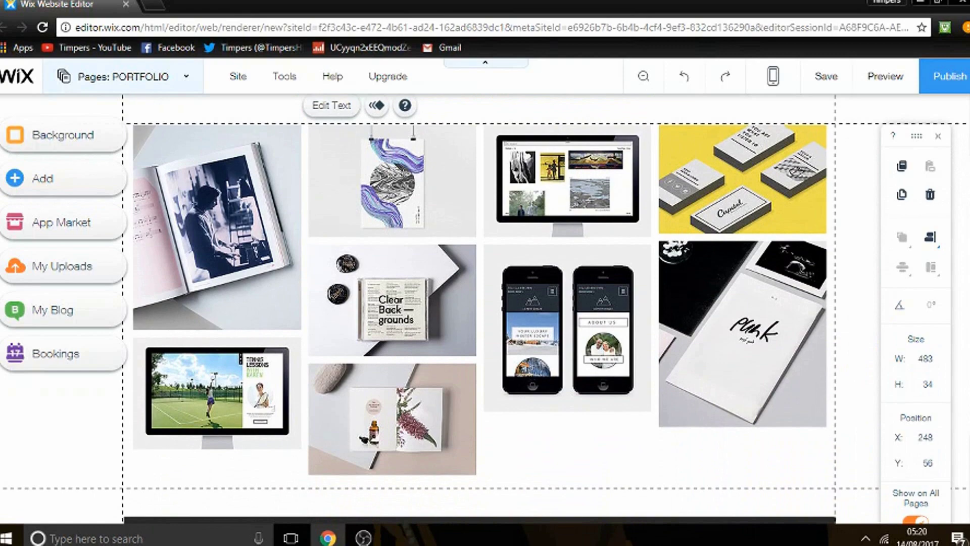
pyautogui.rightClick(292, 299)
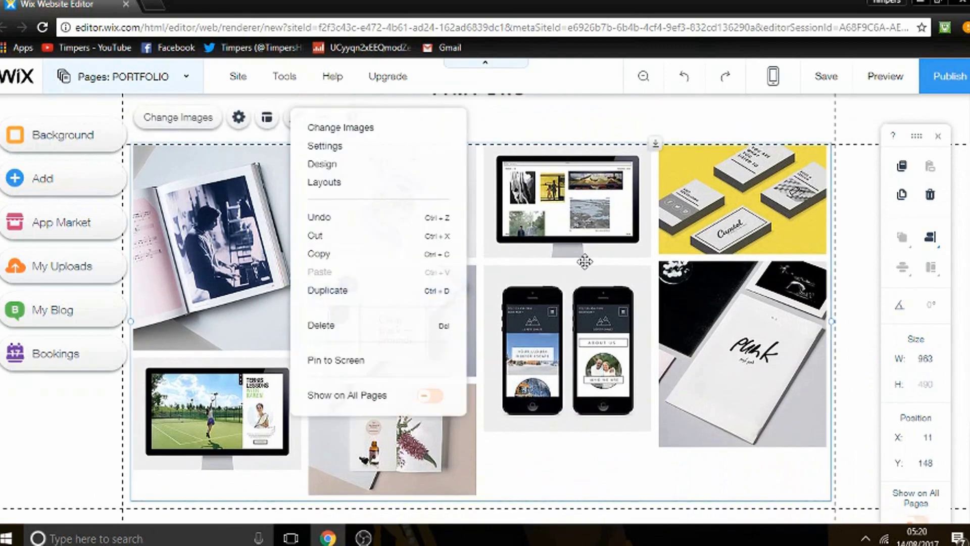
pyautogui.click(167, 234)
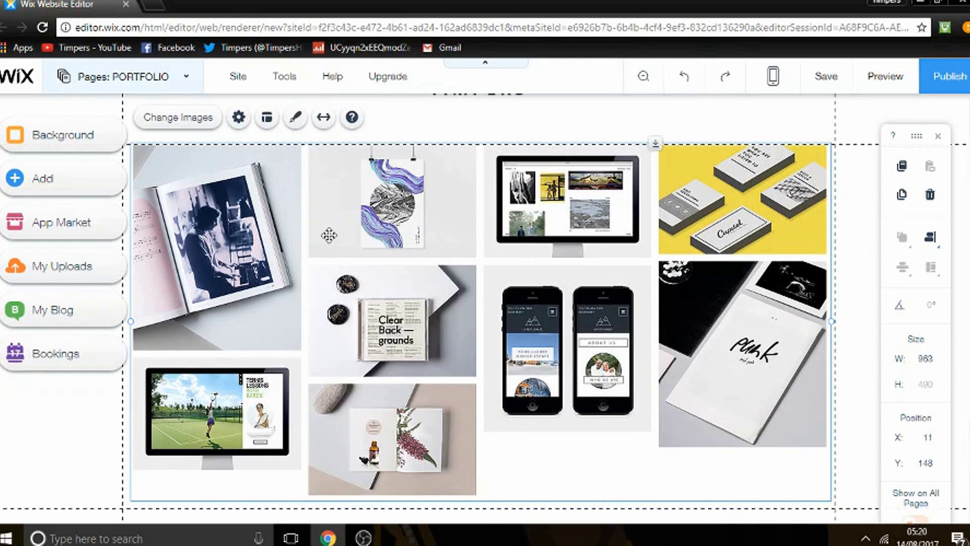
pyautogui.doubleClick(259, 230)
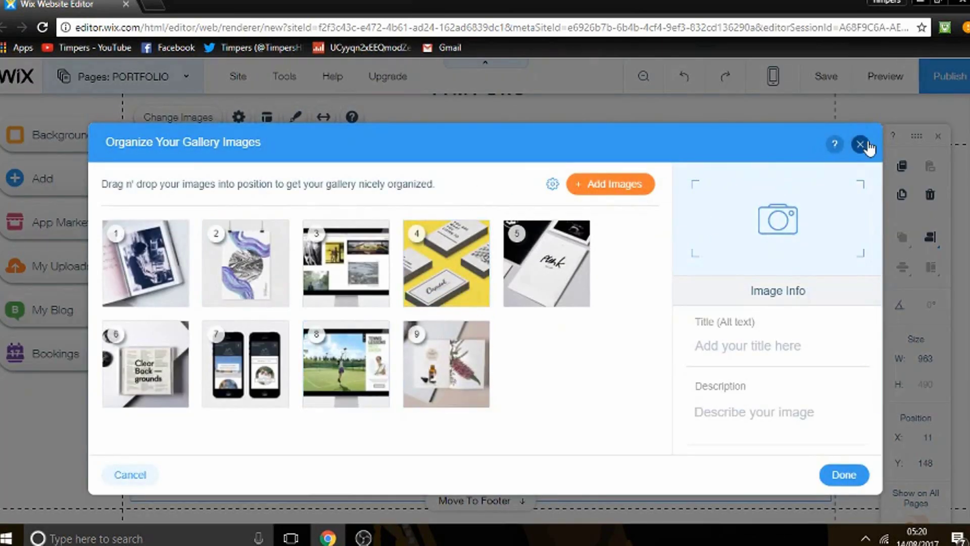
pyautogui.click(465, 288)
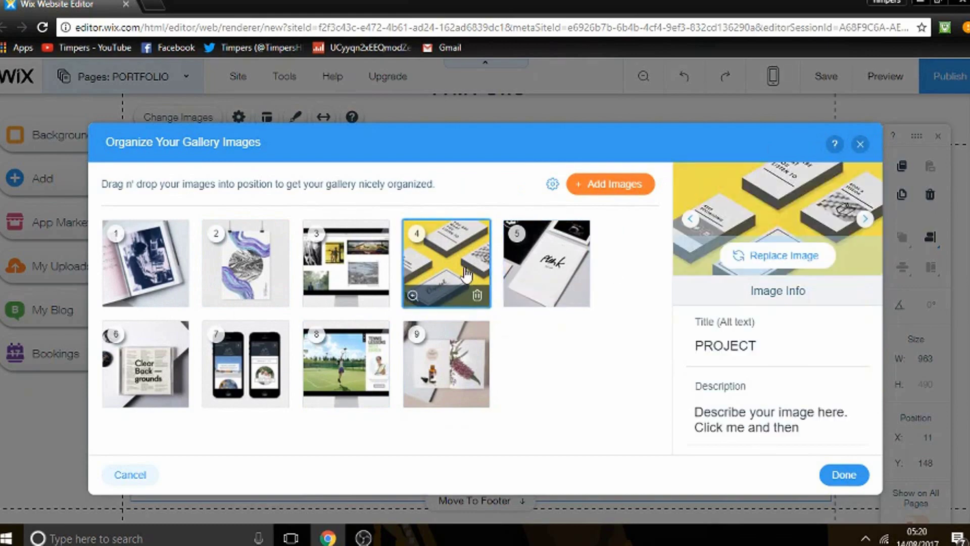
pyautogui.click(860, 144)
pyautogui.press('Delete')
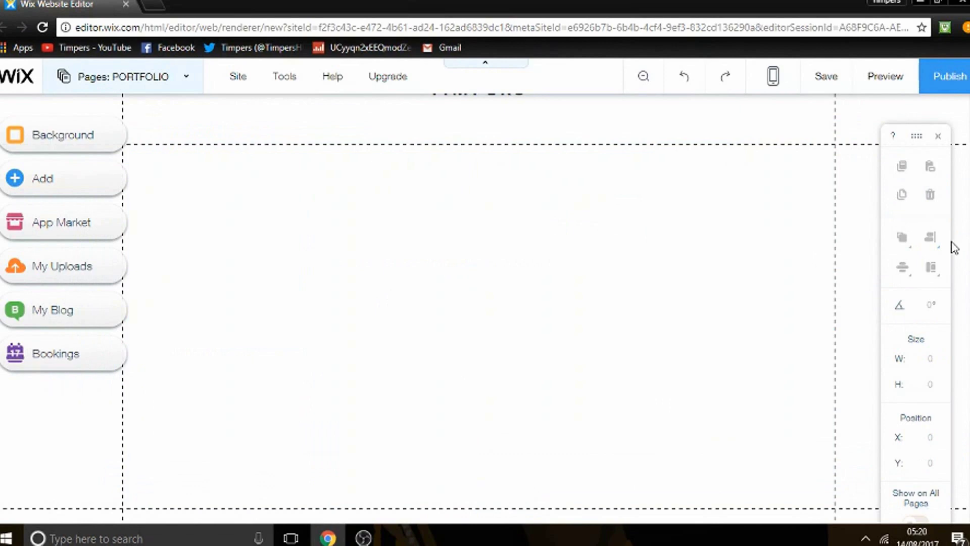
pyautogui.scroll(-2, 478, 309)
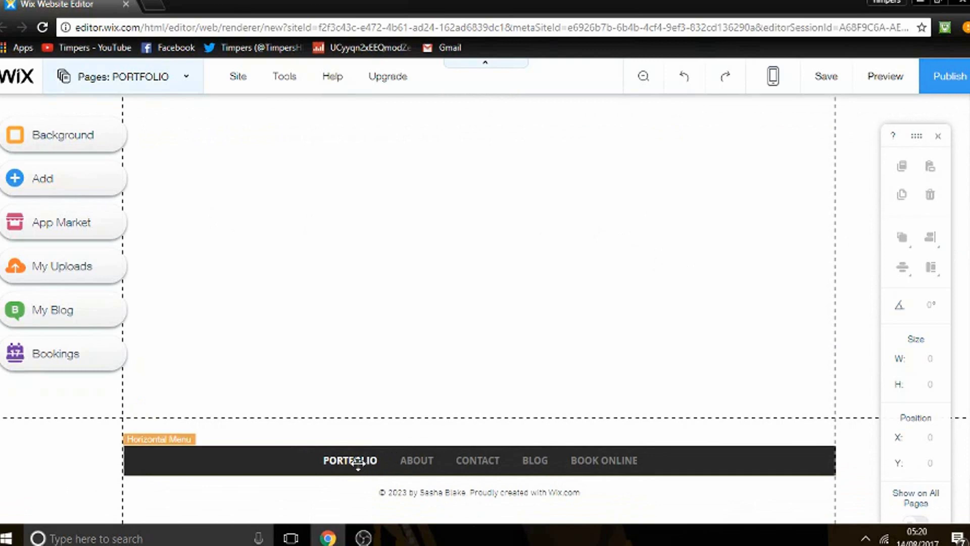
# Step: Select the footer menu bar and position it at the page bottom, Y 688
pyautogui.rightClick(418, 459)
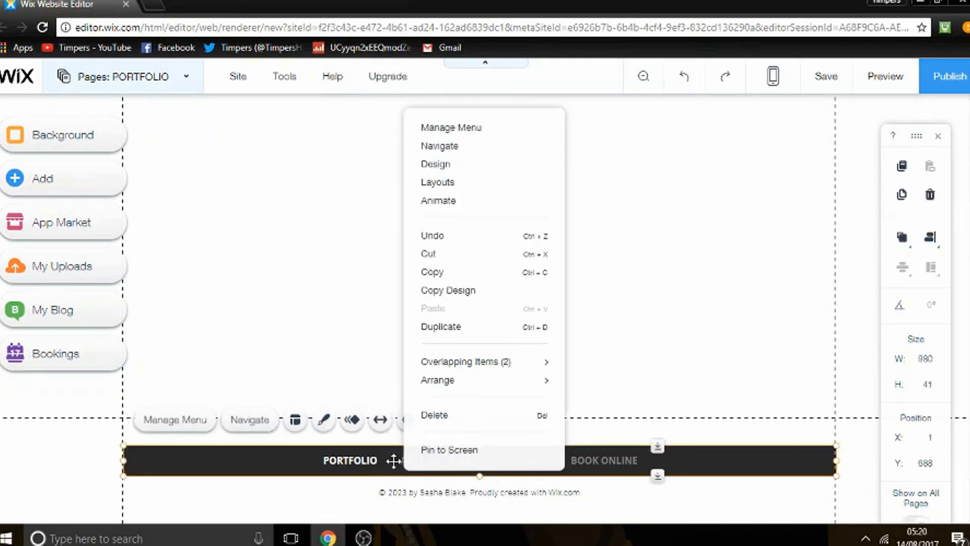
pyautogui.click(387, 460)
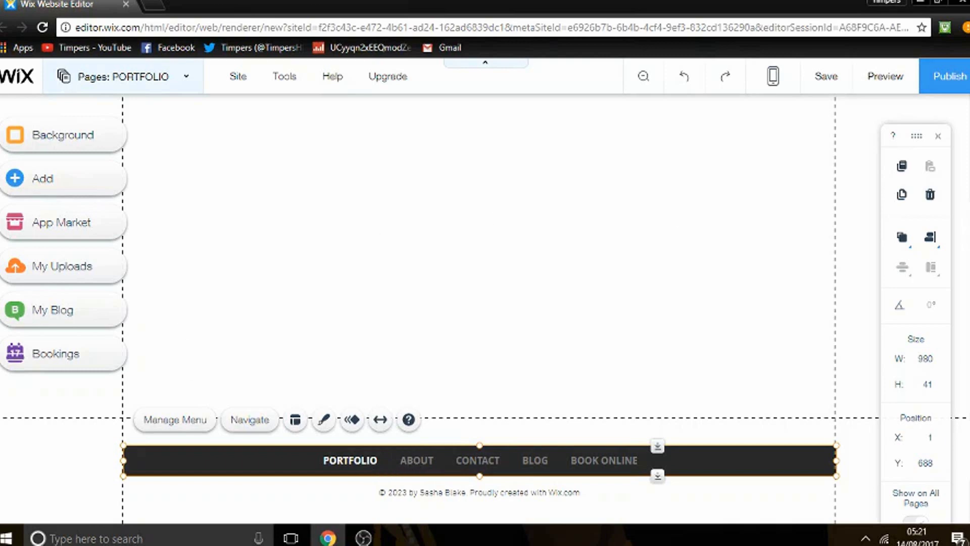
pyautogui.scroll(2, 479, 303)
pyautogui.scroll(-1, 479, 303)
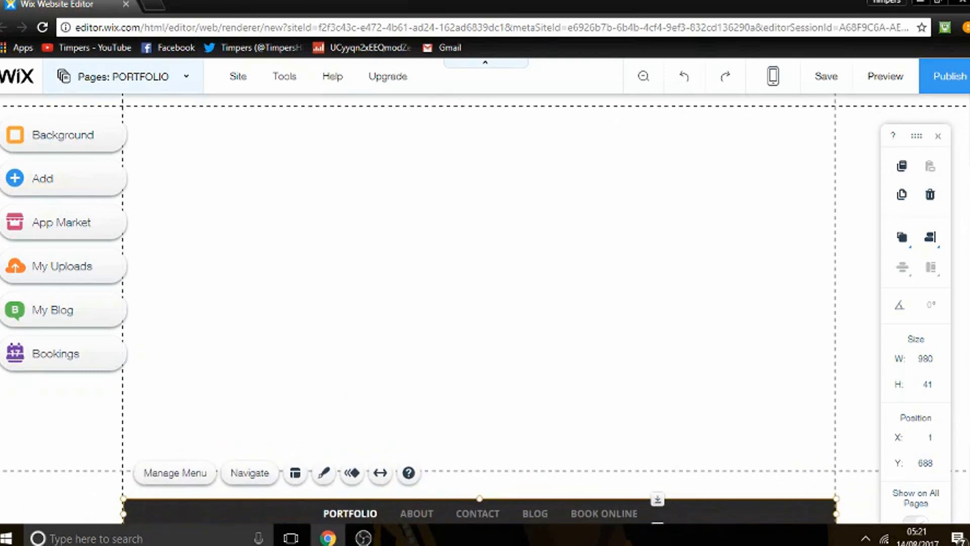
pyautogui.scroll(2, 479, 303)
pyautogui.scroll(-2, 479, 303)
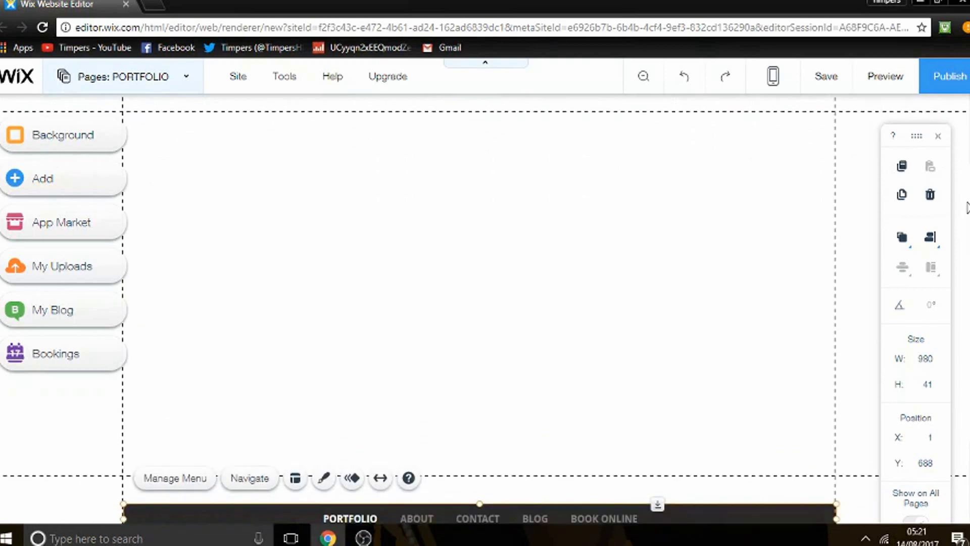
pyautogui.scroll(1, 755, 165)
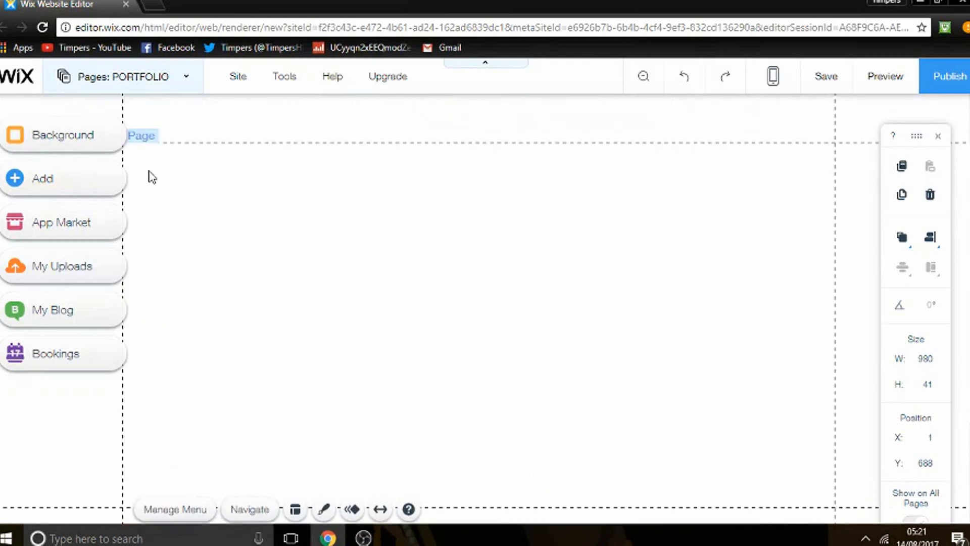
# Step: Open the My Image Uploads library via Add > Image, cancelling a new upload
pyautogui.click(113, 188)
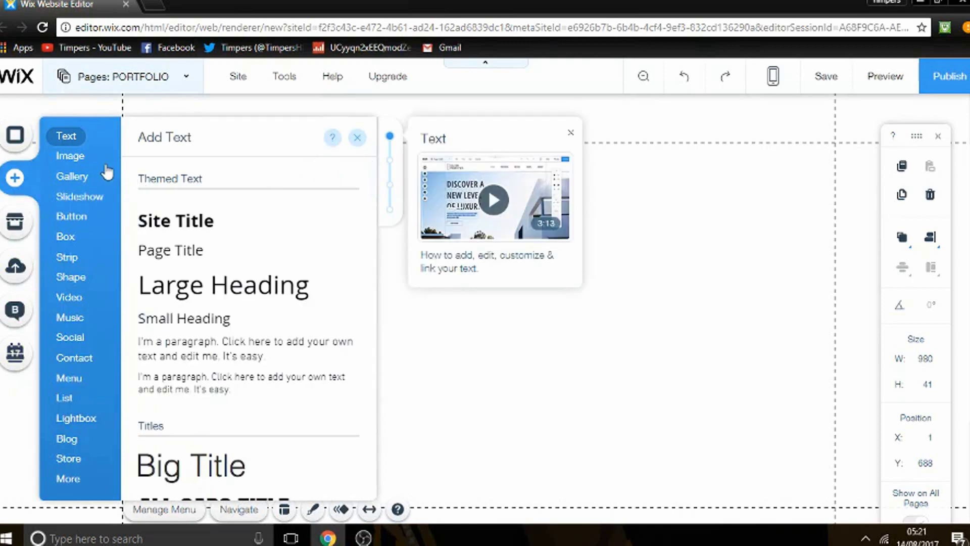
pyautogui.moveTo(69, 480)
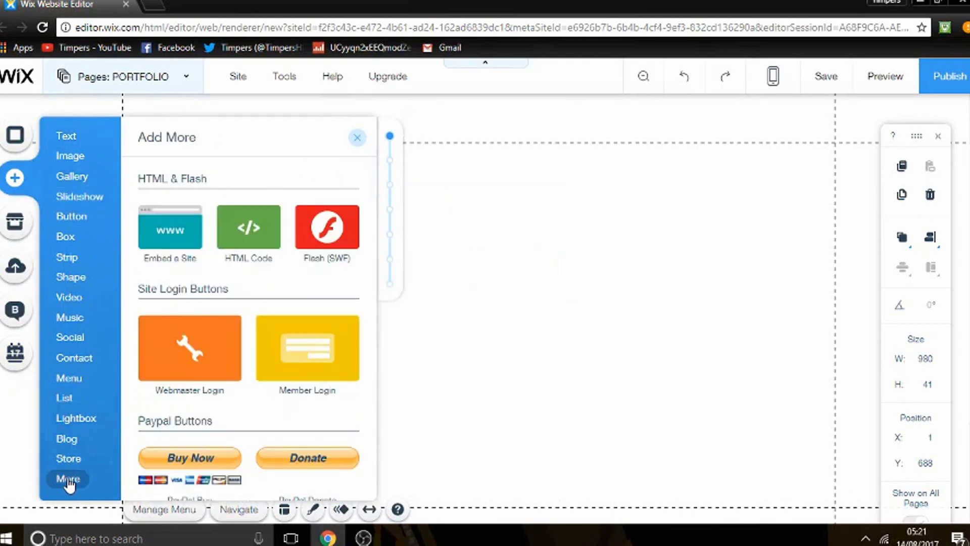
pyautogui.moveTo(73, 428)
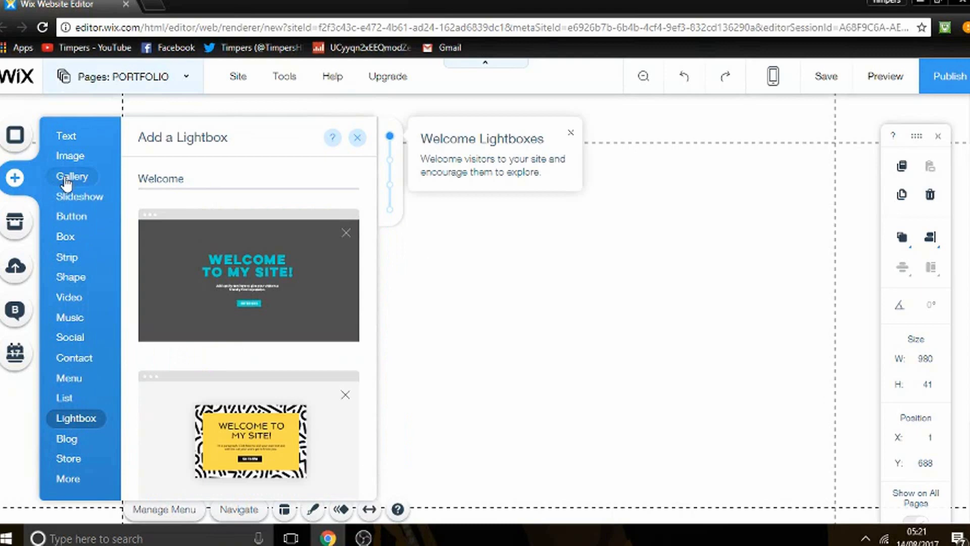
pyautogui.moveTo(70, 165)
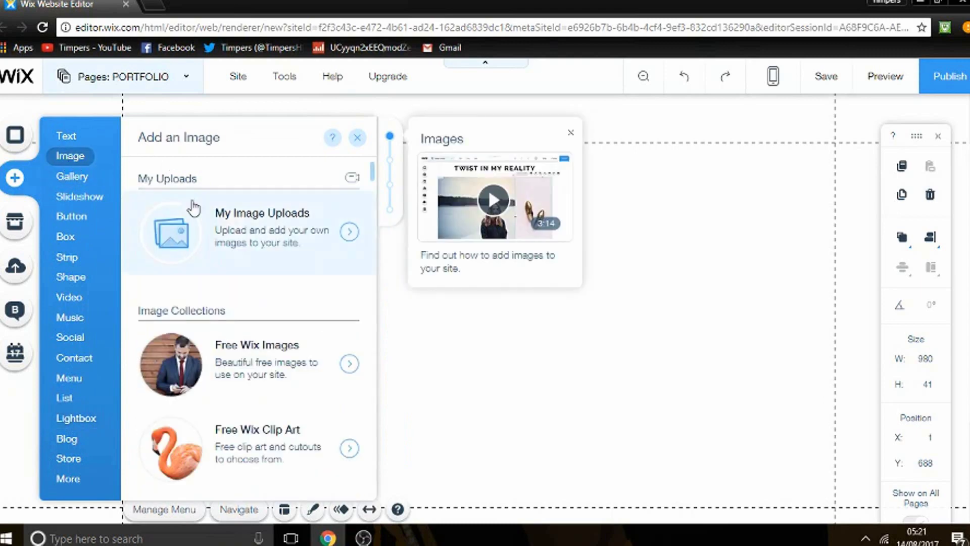
pyautogui.click(236, 223)
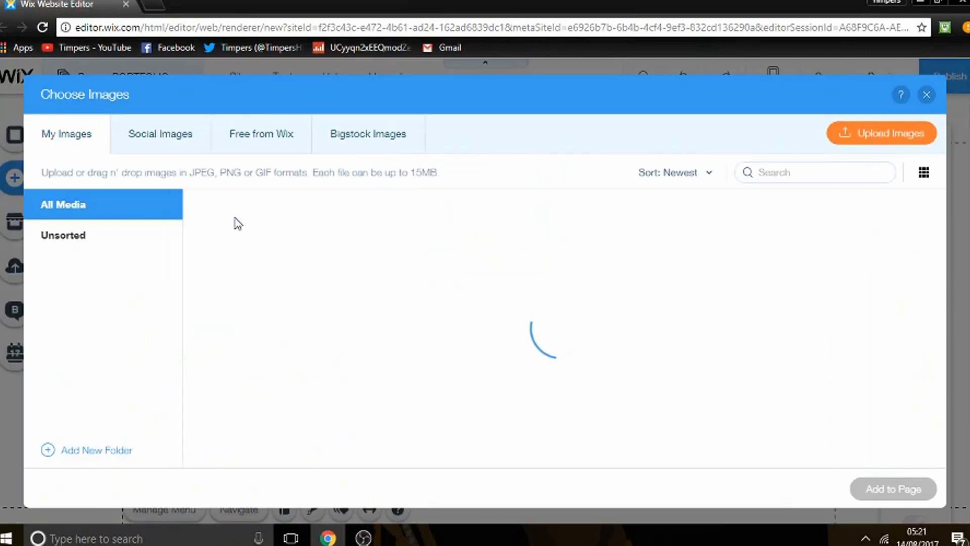
pyautogui.click(859, 132)
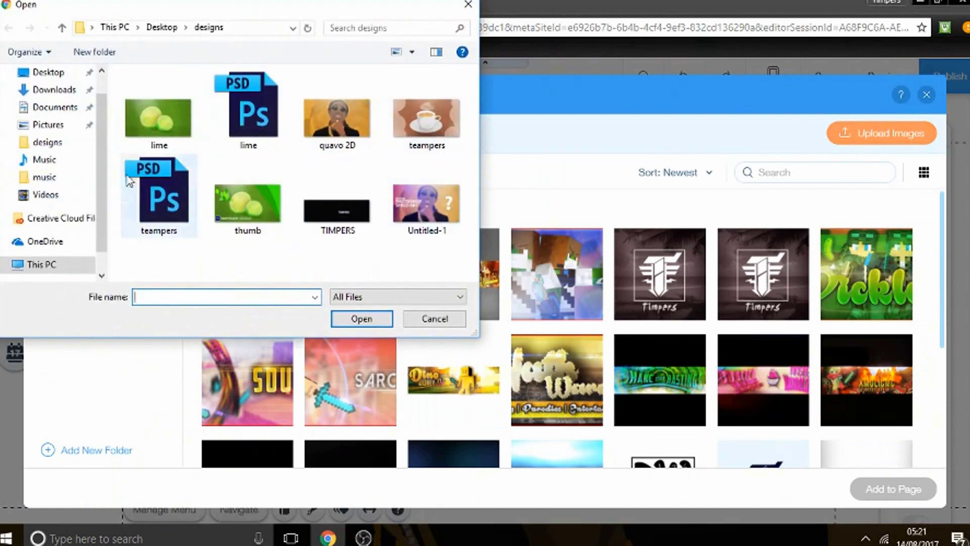
pyautogui.click(435, 318)
# Step: Add the quavo 2D illustration, move it to the top-left, and resize it to about 496 × 280
pyautogui.click(238, 271)
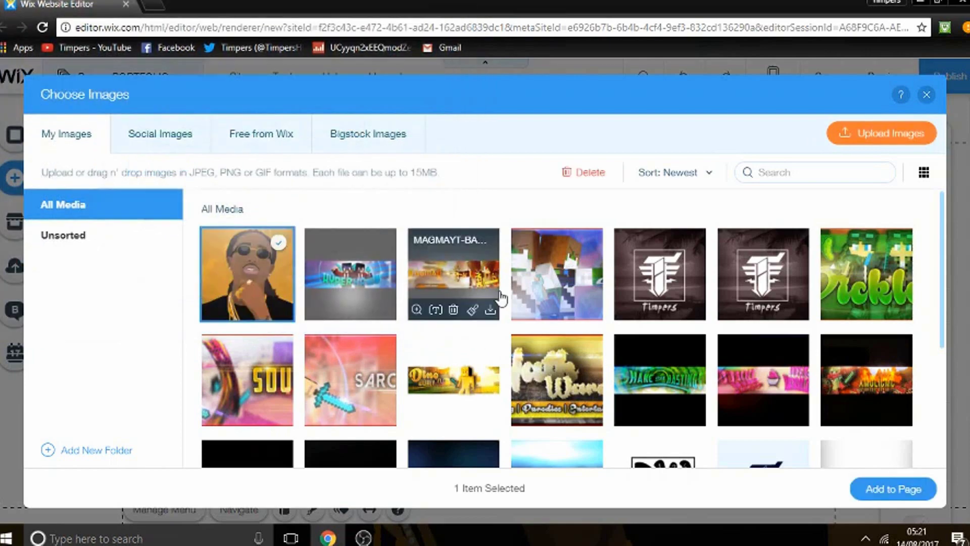
pyautogui.click(893, 489)
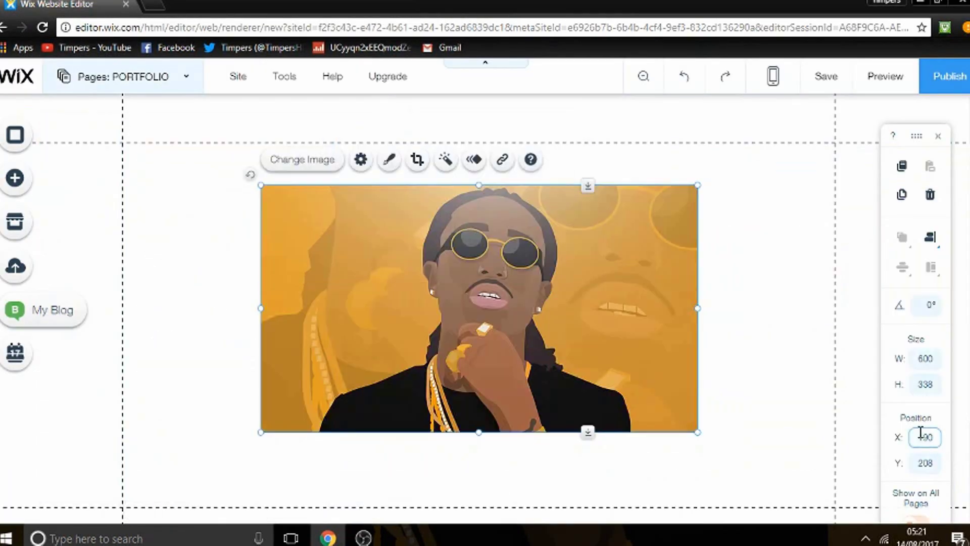
pyautogui.moveTo(562, 296); pyautogui.dragTo(434, 264)
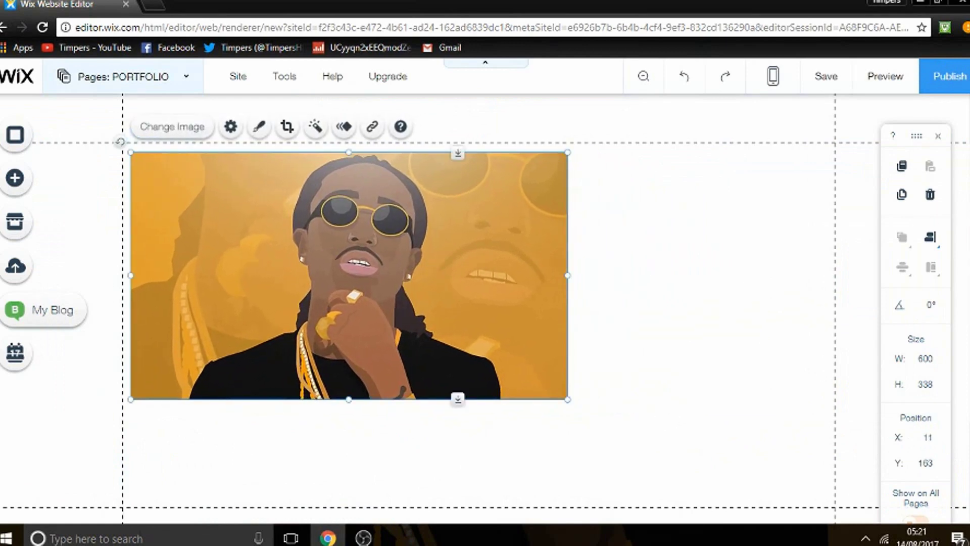
pyautogui.scroll(1, 656, 267)
pyautogui.scroll(-1, 473, 309)
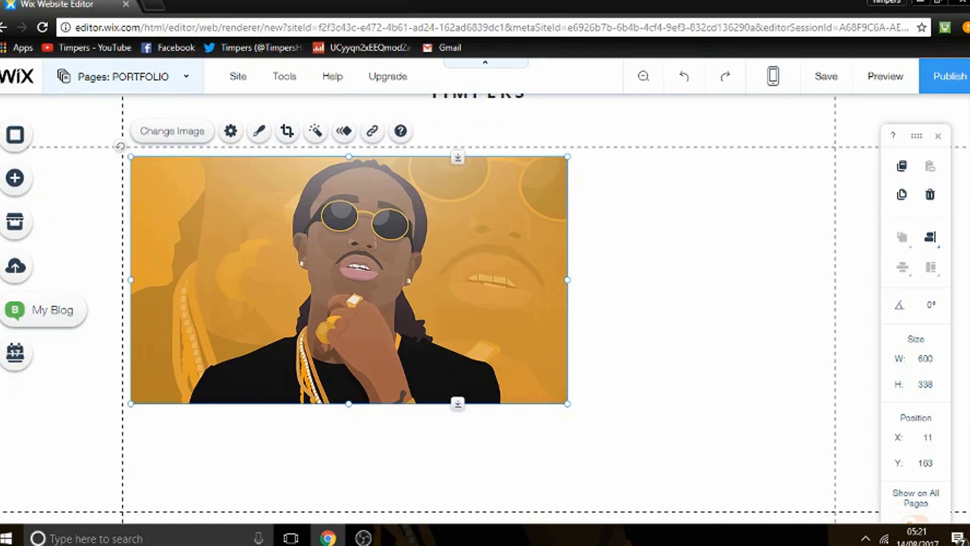
pyautogui.scroll(-1, 538, 253)
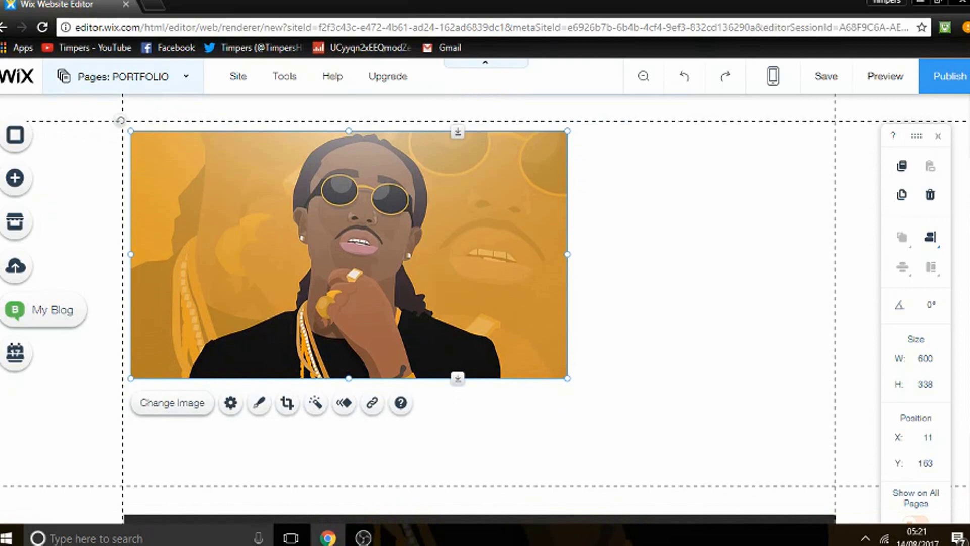
pyautogui.scroll(1, 866, 264)
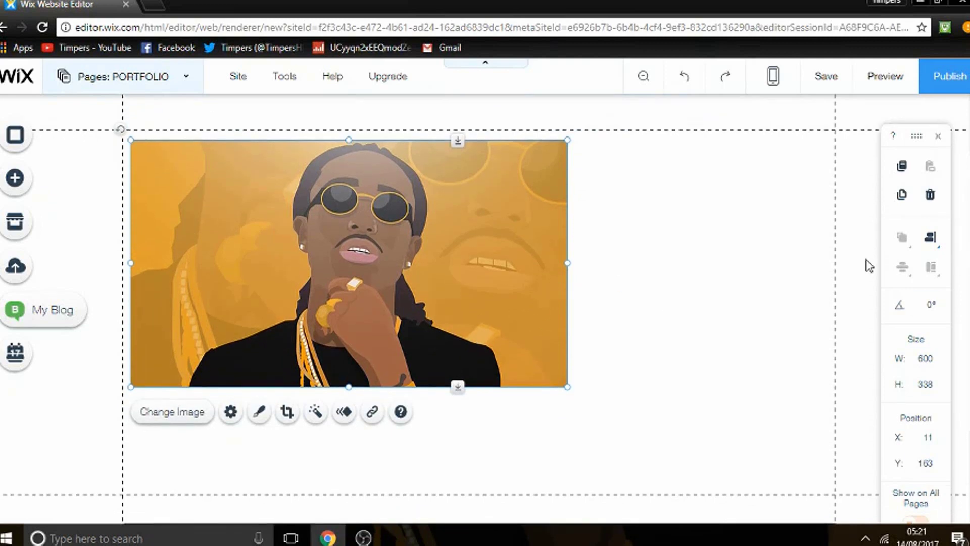
pyautogui.moveTo(568, 388); pyautogui.dragTo(485, 347)
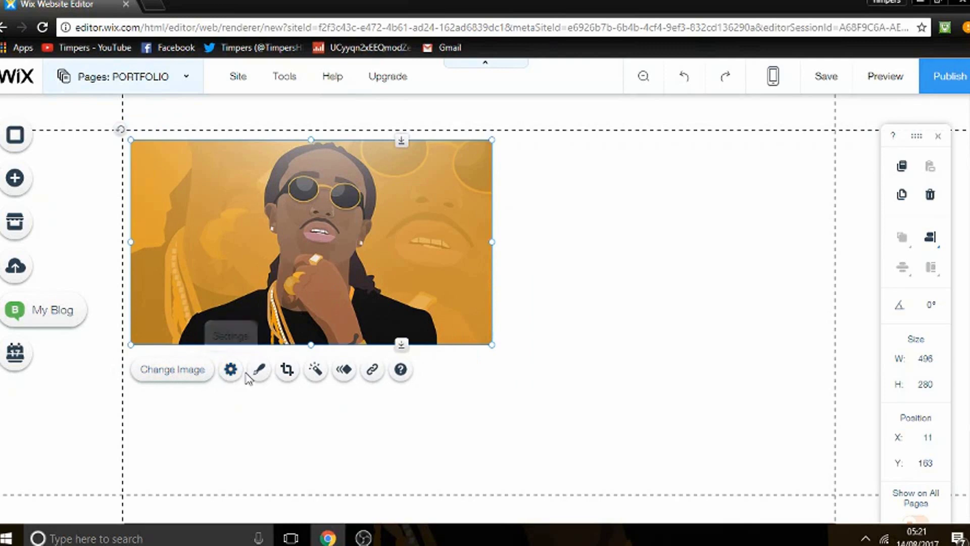
# Step: Apply a Glide-In entrance animation to the quavo illustration
pyautogui.click(346, 370)
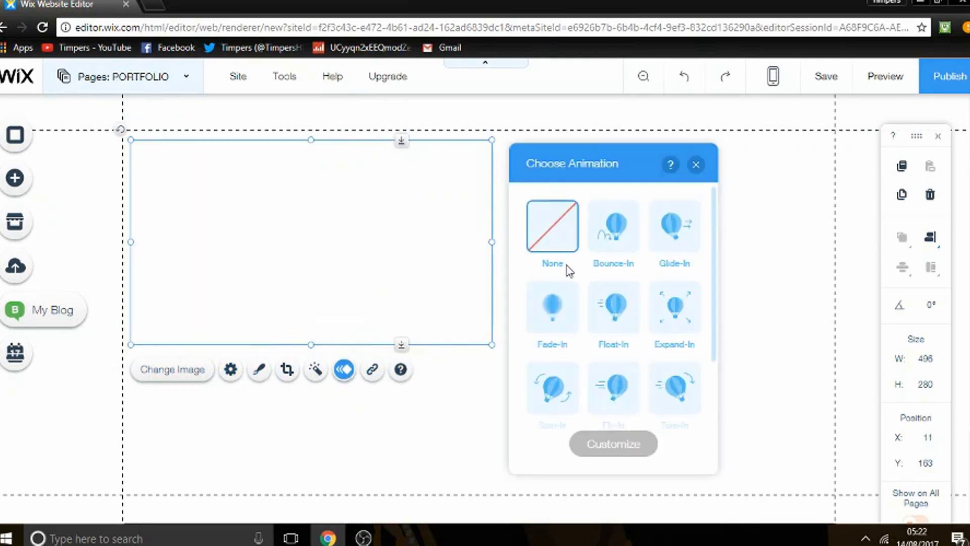
pyautogui.click(676, 237)
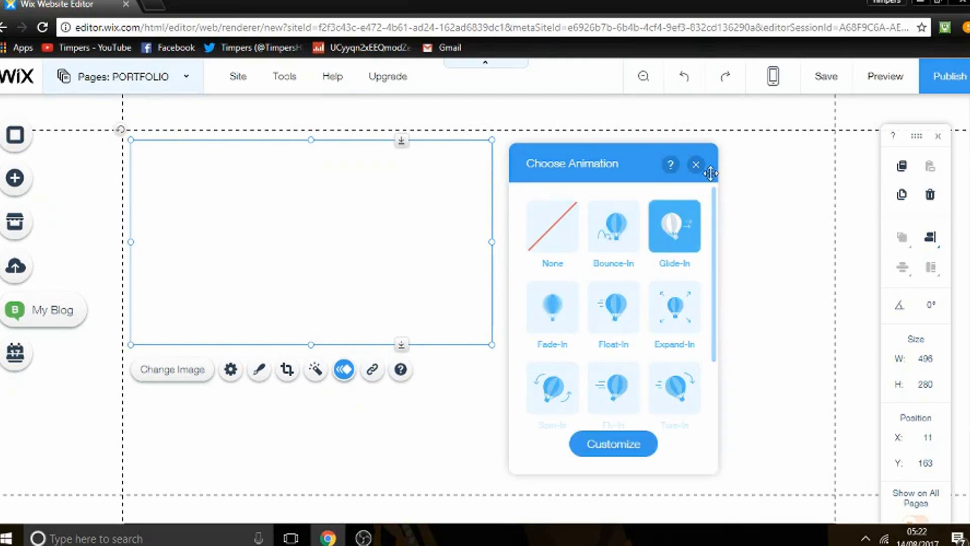
pyautogui.click(696, 164)
pyautogui.click(558, 238)
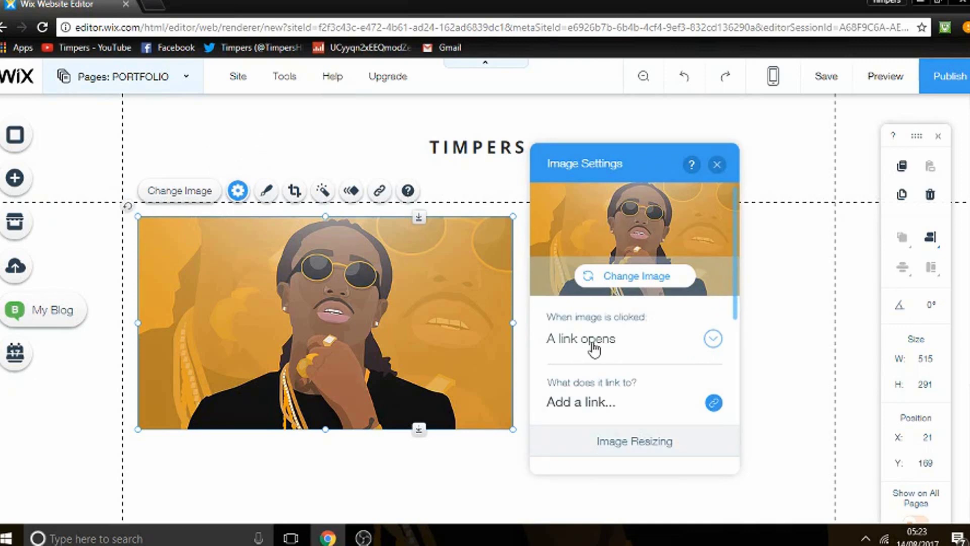
# Step: Set the image's click action to 'A link opens', try a Web Address link, then close without saving it
pyautogui.click(622, 347)
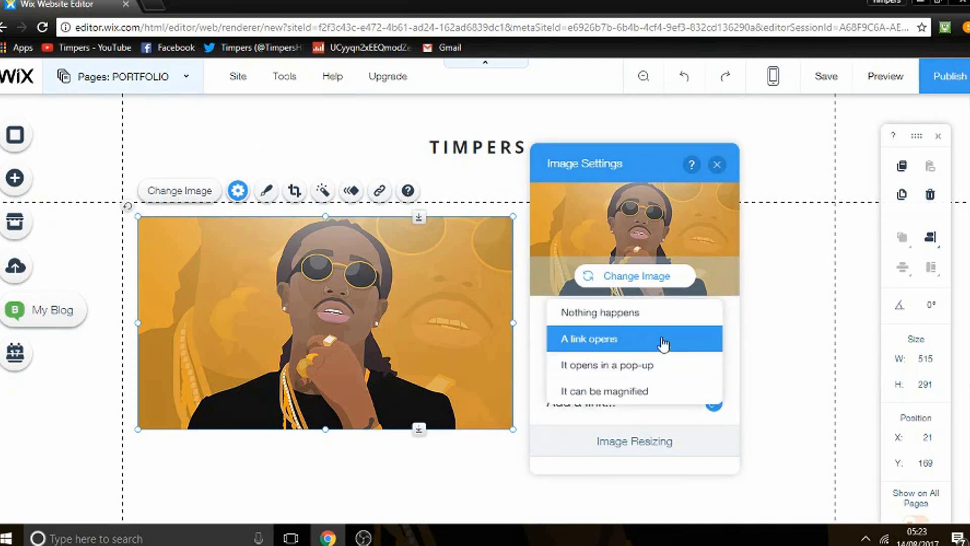
pyautogui.click(698, 313)
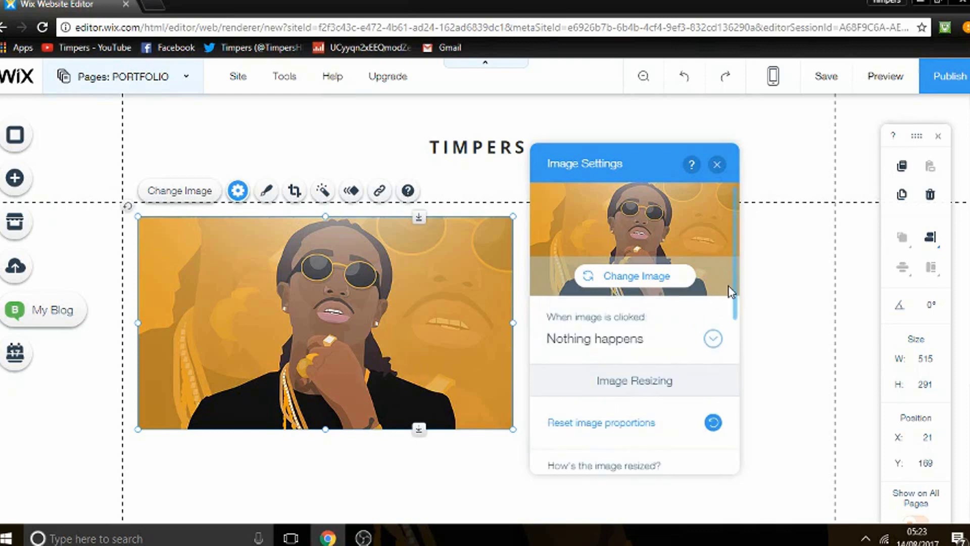
pyautogui.moveTo(734, 290); pyautogui.dragTo(737, 322)
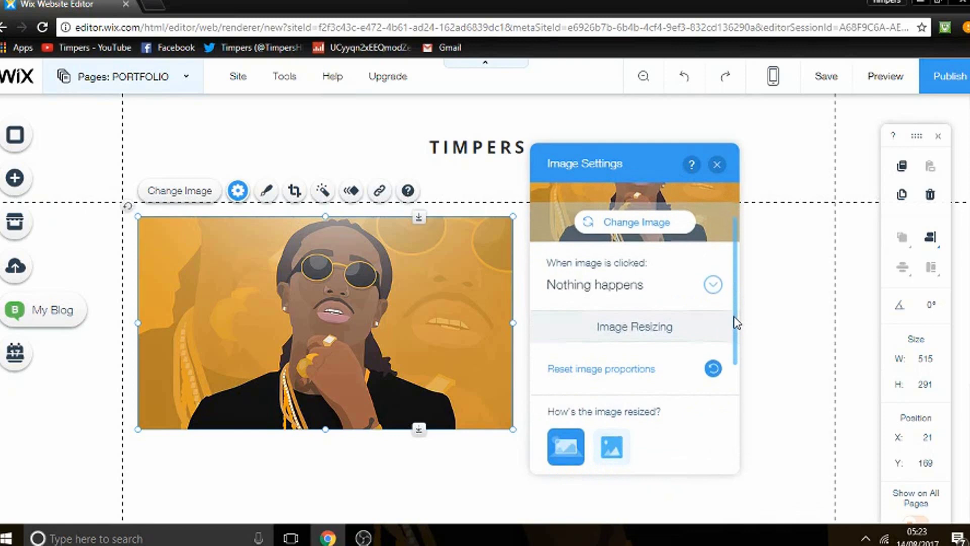
pyautogui.click(711, 283)
pyautogui.click(626, 310)
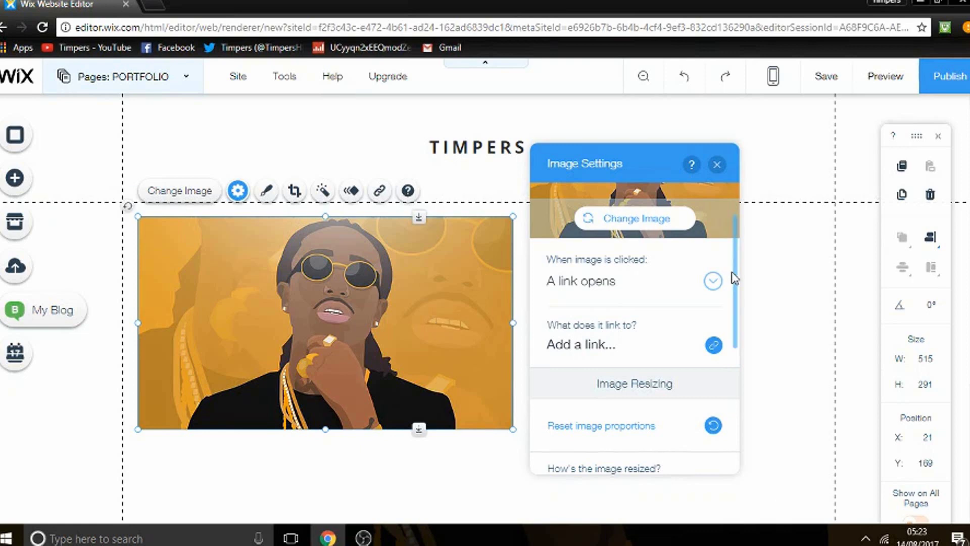
pyautogui.scroll(-1, 735, 283)
pyautogui.click(600, 303)
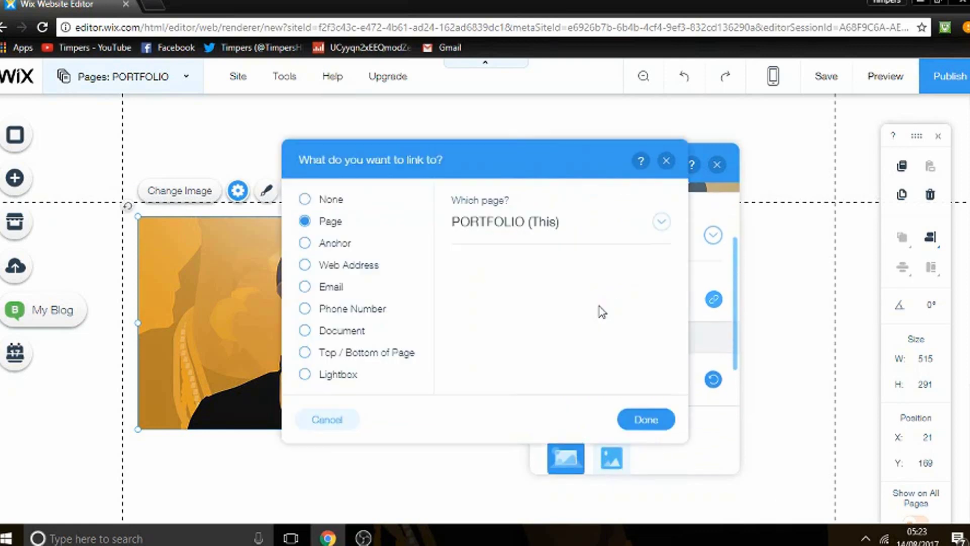
pyautogui.click(346, 272)
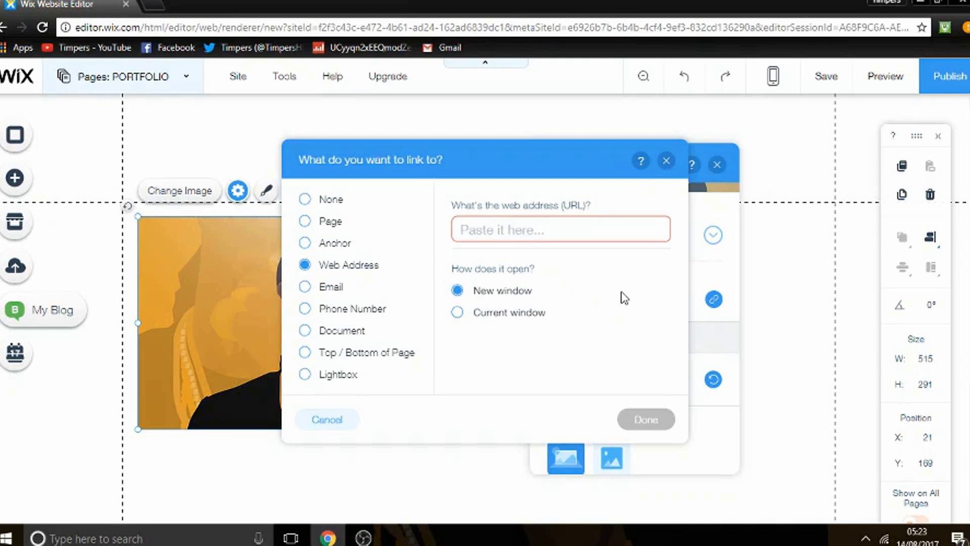
pyautogui.click(666, 160)
pyautogui.click(717, 164)
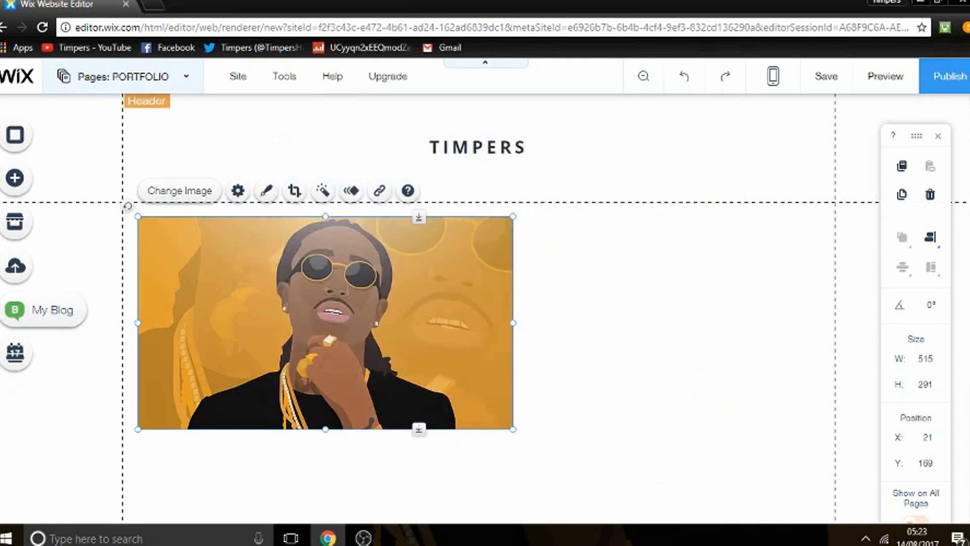
# Step: Open the site's Pages list from the footer menu
pyautogui.scroll(-1, 717, 164)
pyautogui.scroll(-3, 323, 298)
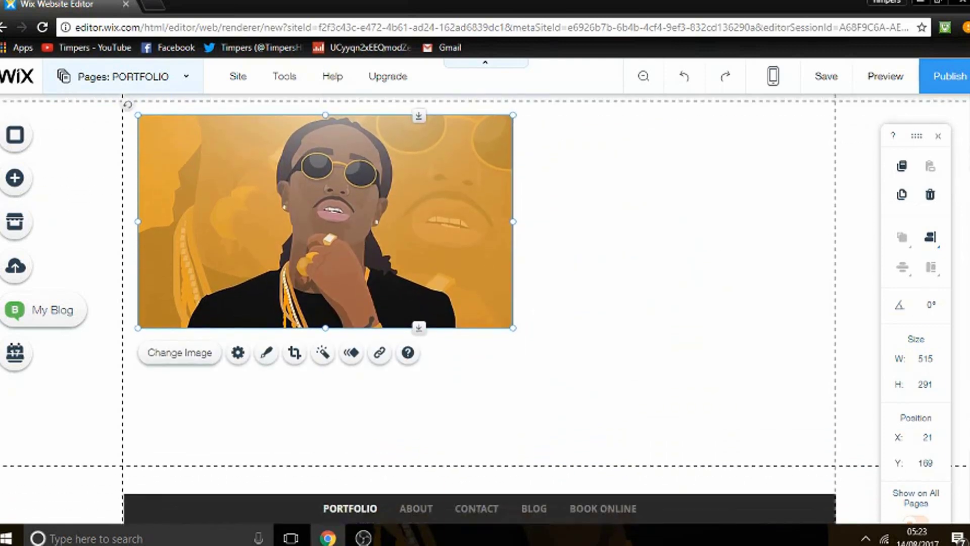
pyautogui.scroll(2, 323, 298)
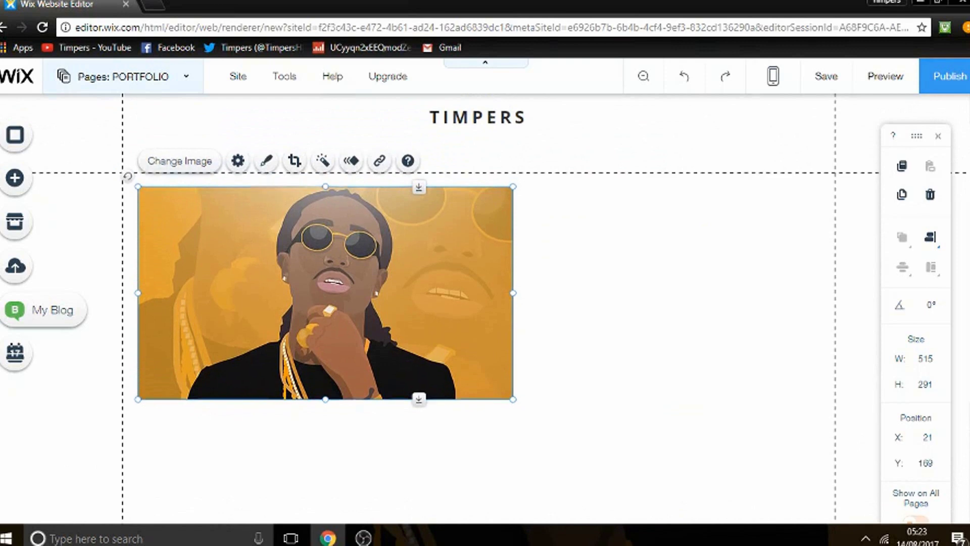
pyautogui.scroll(1, 650, 212)
pyautogui.scroll(-1, 650, 212)
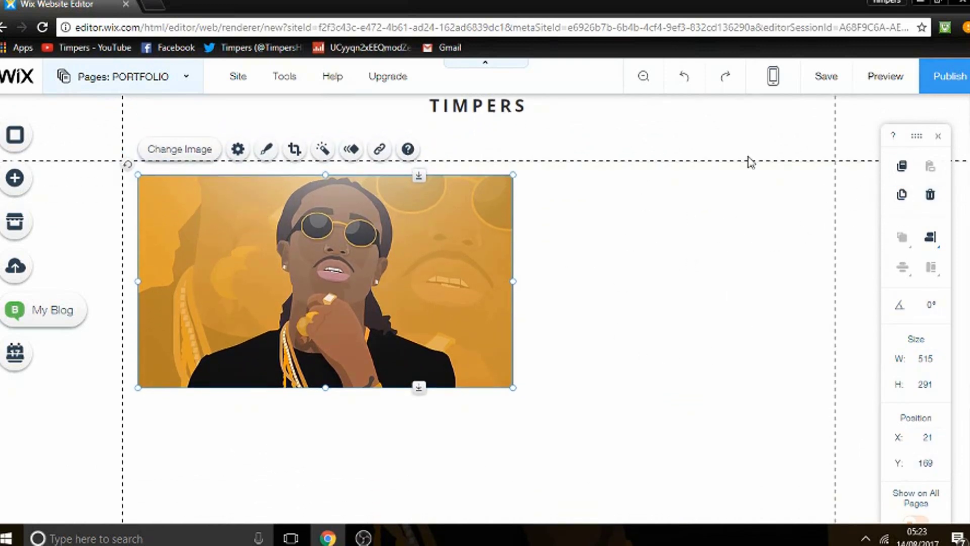
pyautogui.scroll(-3, 479, 308)
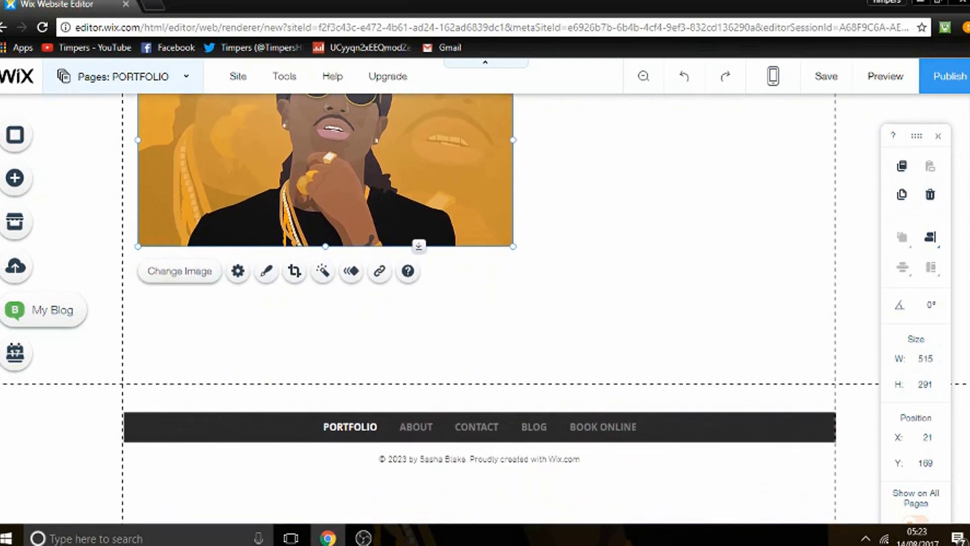
pyautogui.click(292, 430)
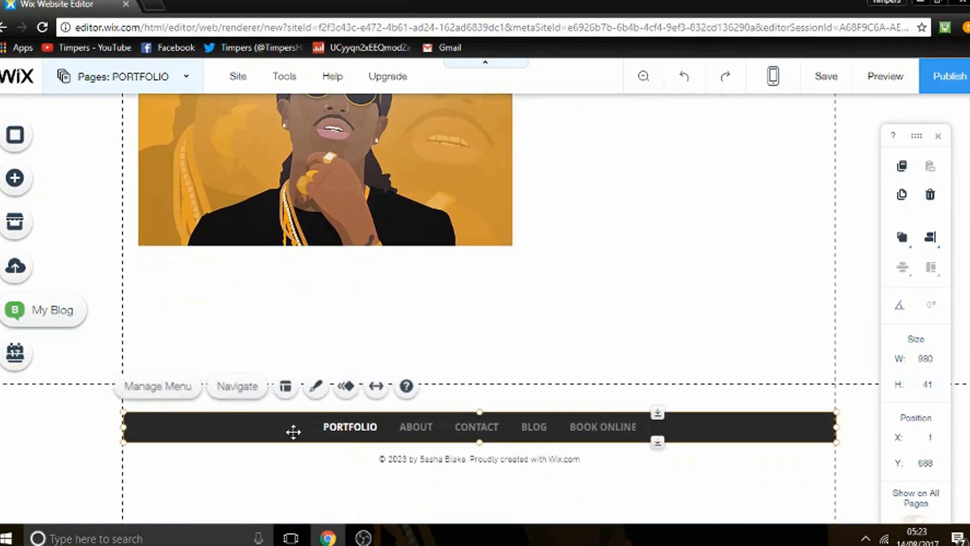
pyautogui.click(182, 388)
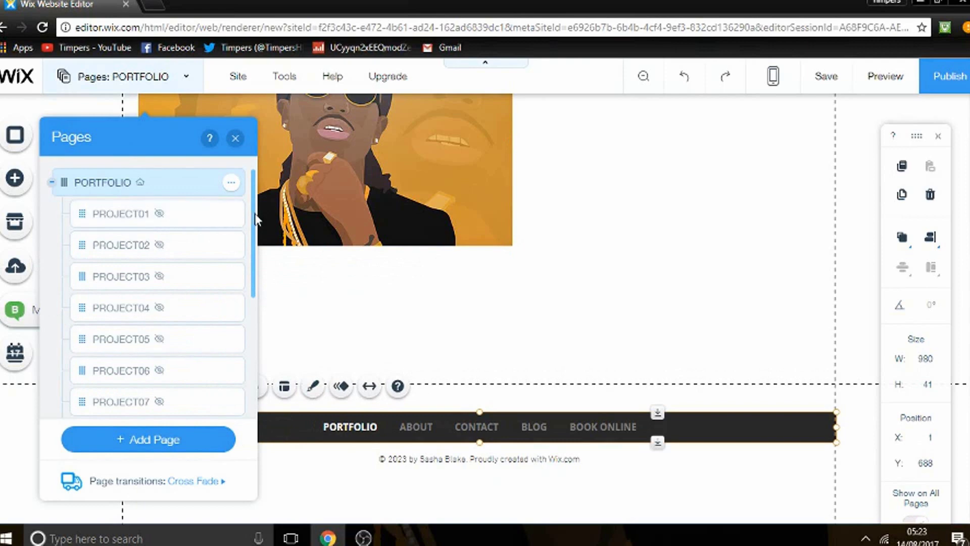
# Step: Add a blank page named iLLUSTRATIONS and close the Pages list
pyautogui.moveTo(253, 216); pyautogui.dragTo(259, 340)
pyautogui.click(207, 439)
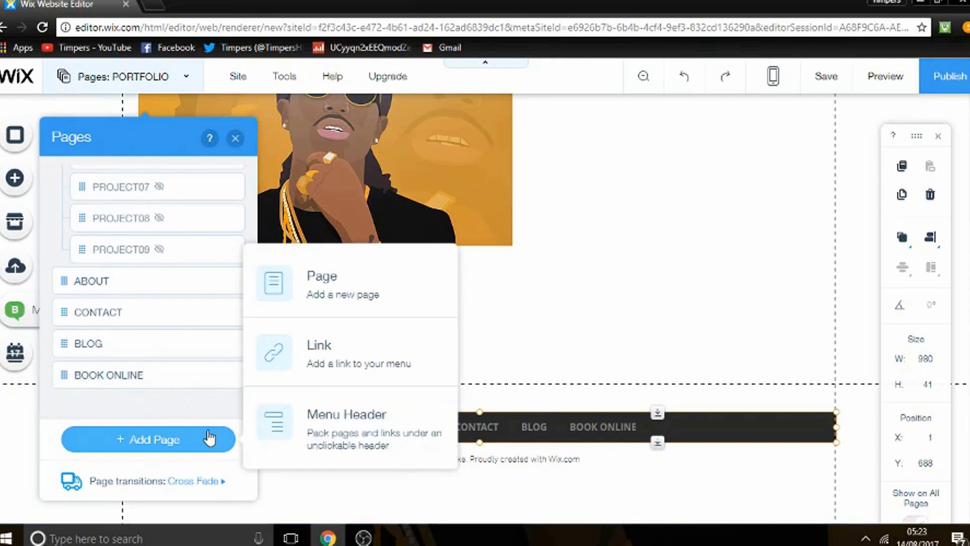
pyautogui.click(371, 283)
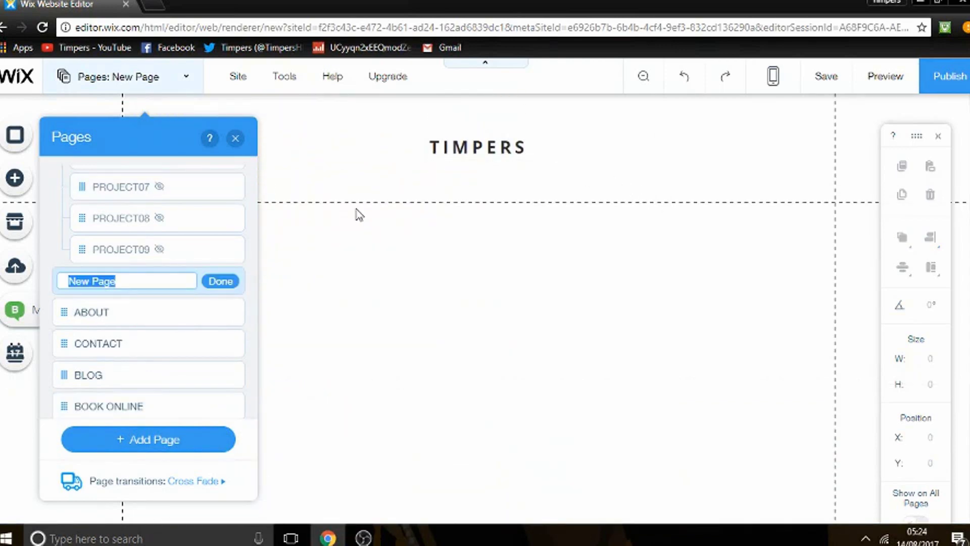
pyautogui.write('LLUSTRATIONS')
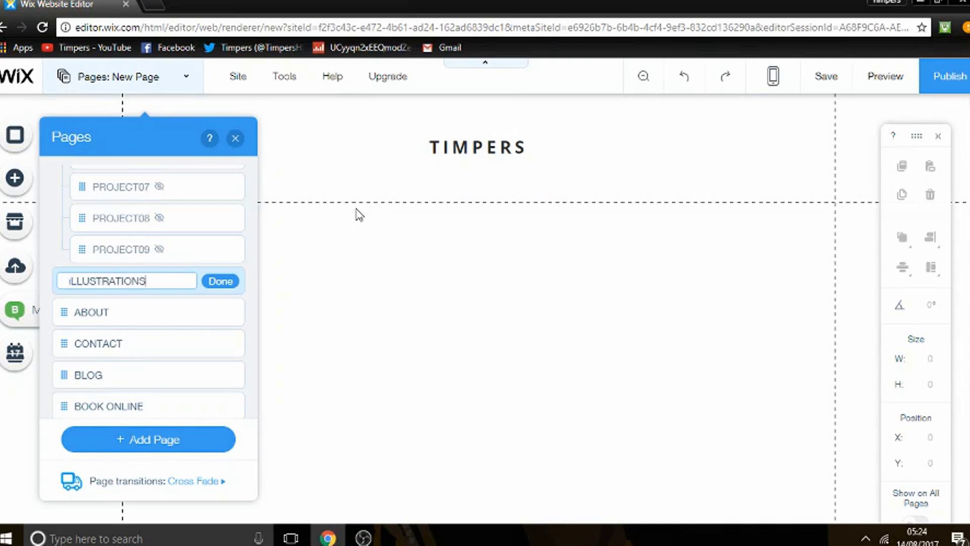
pyautogui.click(220, 281)
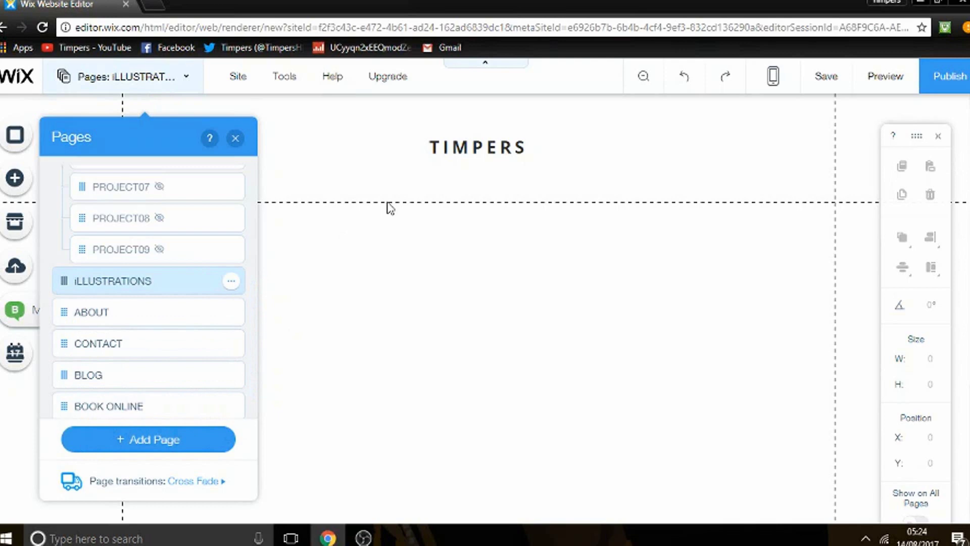
pyautogui.click(235, 138)
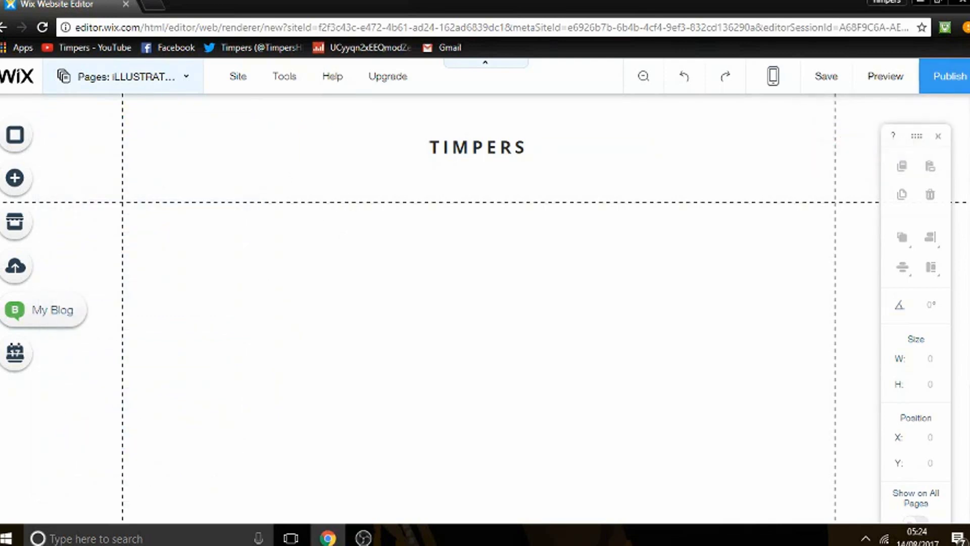
# Step: Insert the Collage (full width) gallery with placeholder photos below the TIMPERS title
pyautogui.scroll(-1, 480, 303)
pyautogui.scroll(-3, 480, 304)
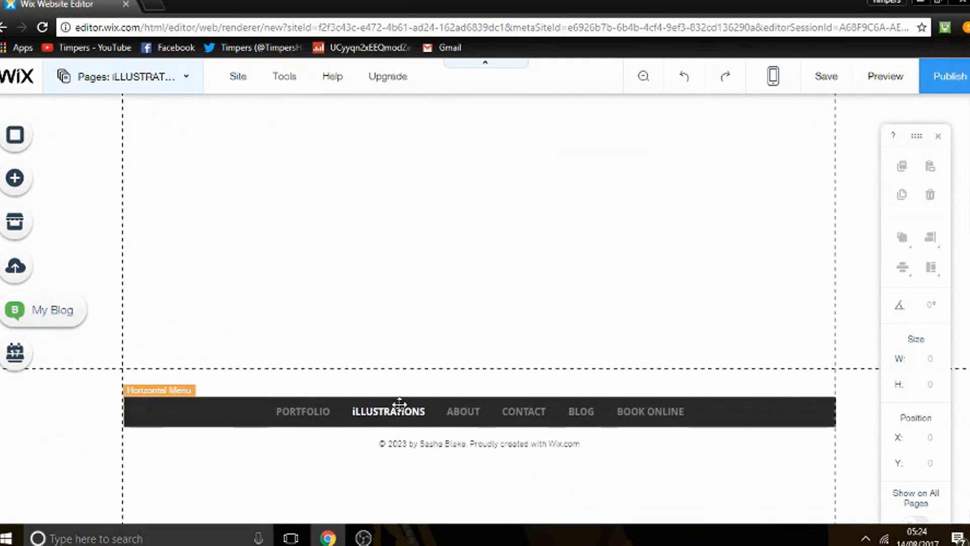
pyautogui.scroll(2, 371, 390)
pyautogui.scroll(-2, 371, 390)
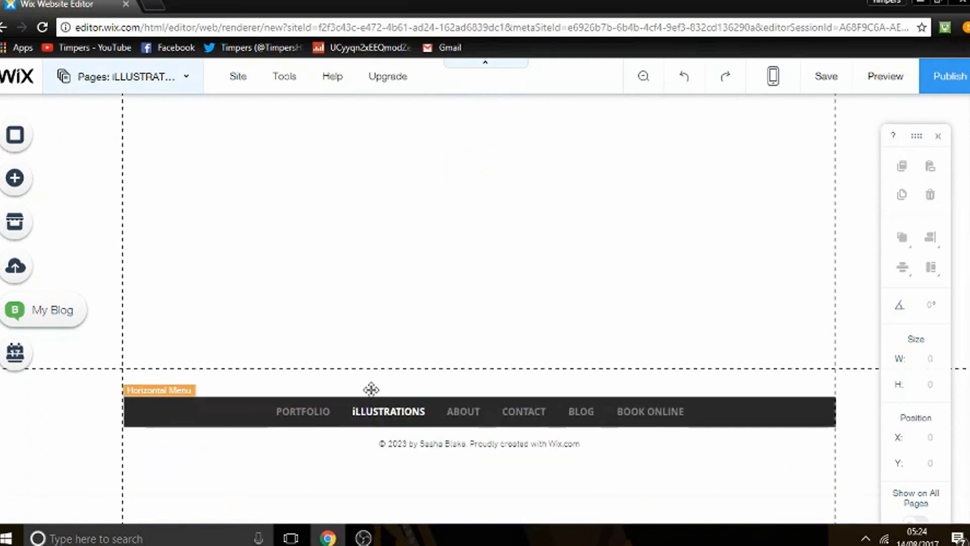
pyautogui.rightClick(795, 212)
pyautogui.scroll(5, 727, 173)
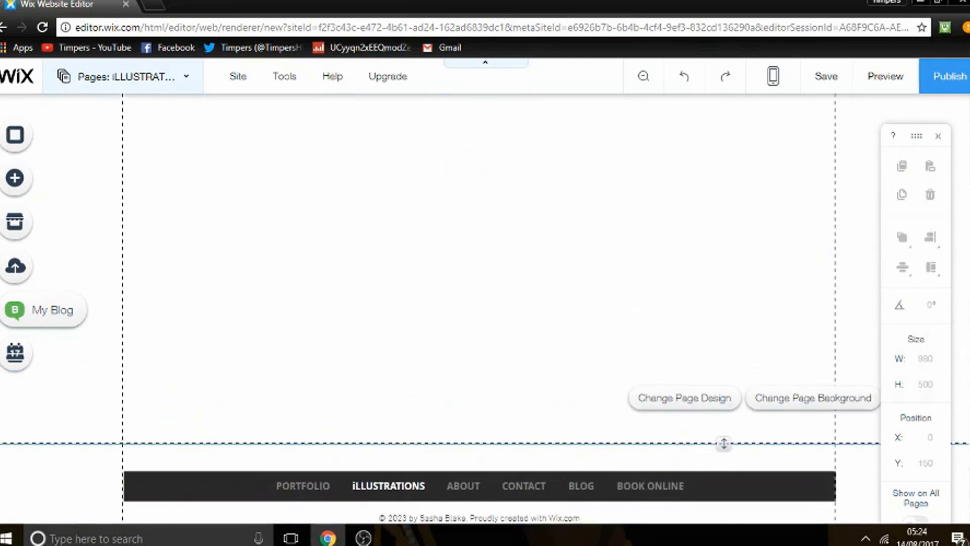
pyautogui.click(25, 186)
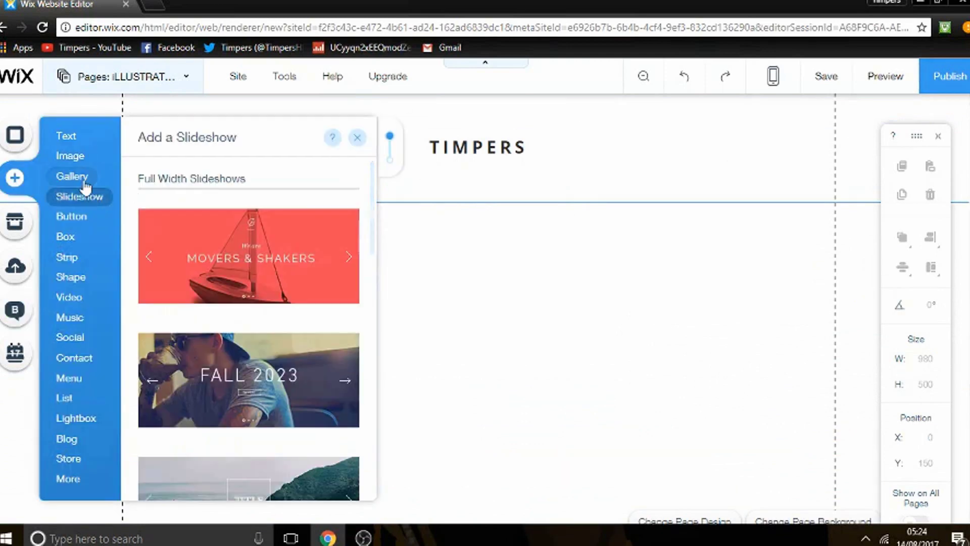
pyautogui.click(84, 183)
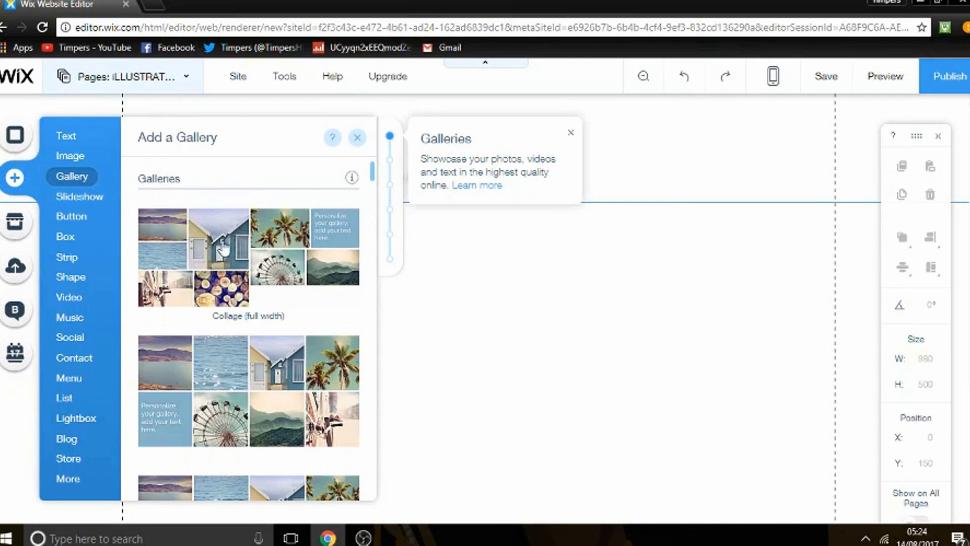
pyautogui.press('Escape')
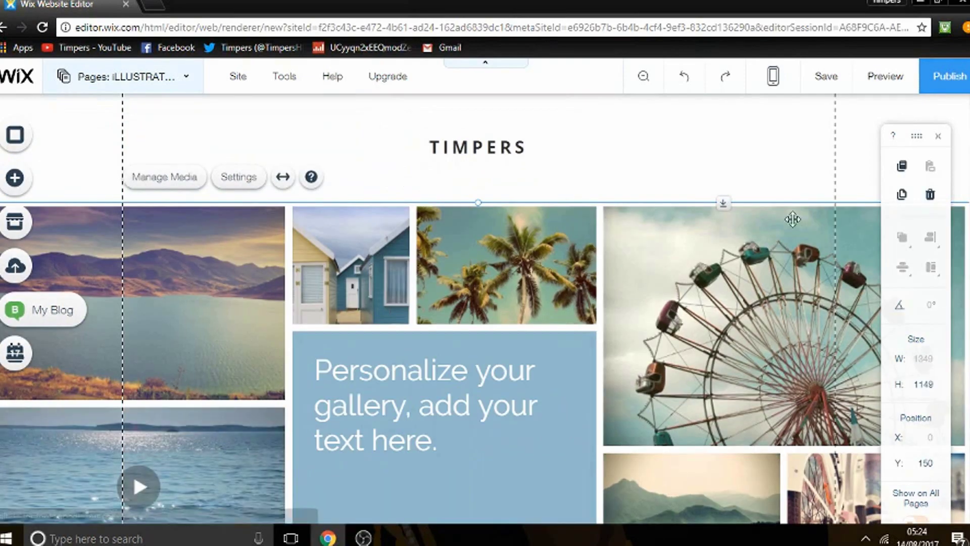
# Step: Open and close the gallery settings once, dismissing a stray browser context menu
pyautogui.scroll(-1, 793, 219)
pyautogui.scroll(-2, 771, 266)
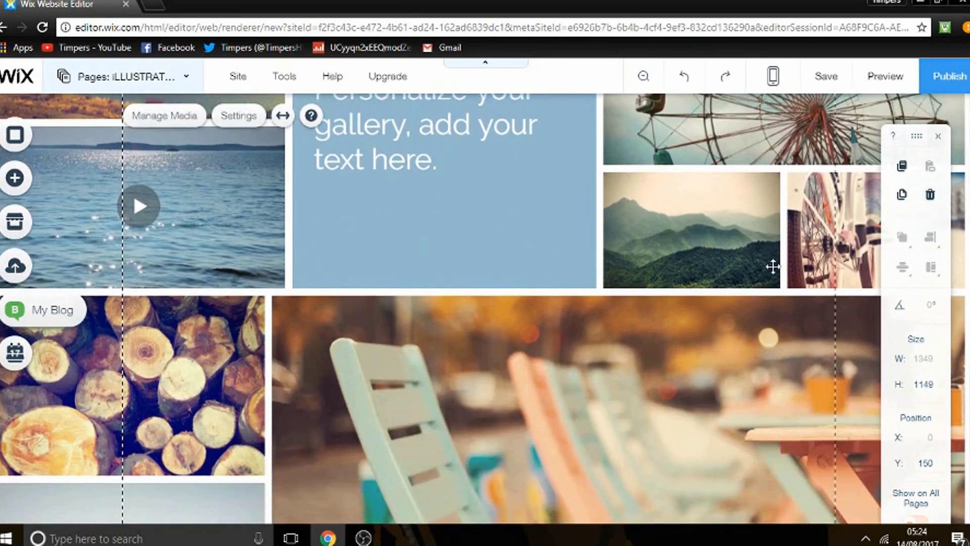
pyautogui.doubleClick(454, 202)
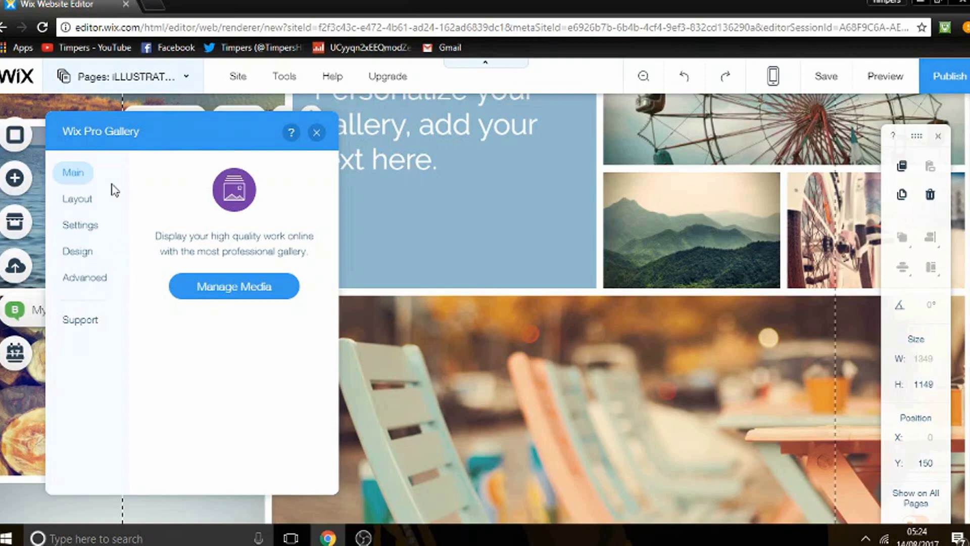
pyautogui.click(316, 133)
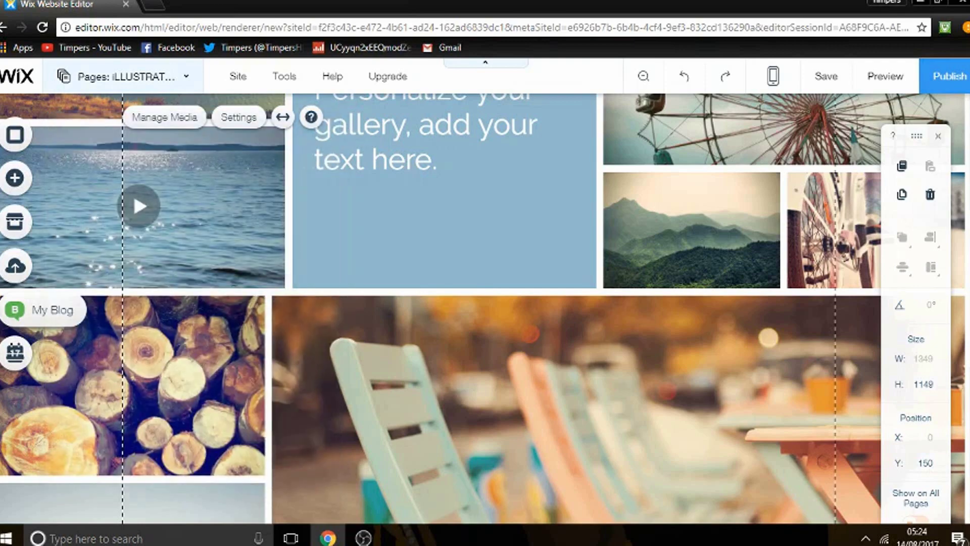
pyautogui.scroll(2, 792, 205)
pyautogui.rightClick(792, 205)
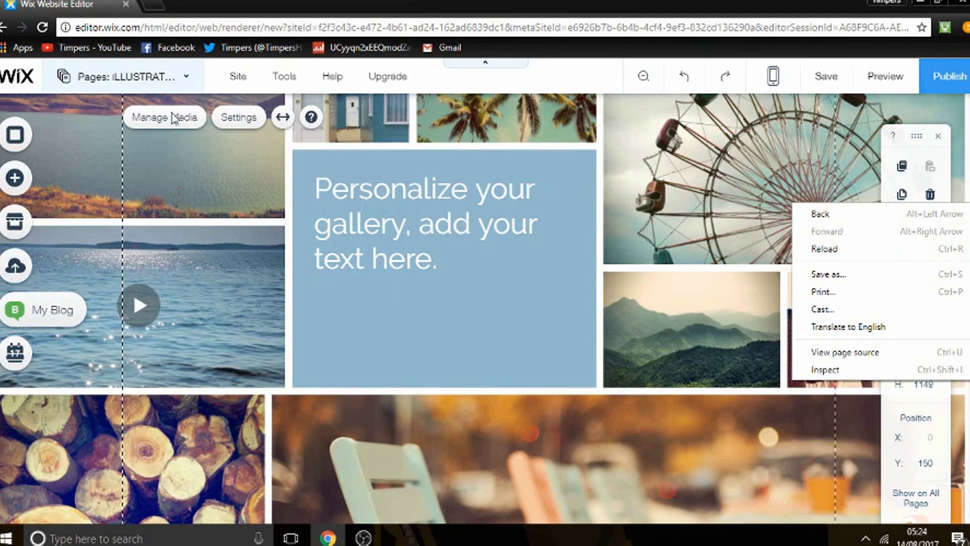
pyautogui.click(569, 199)
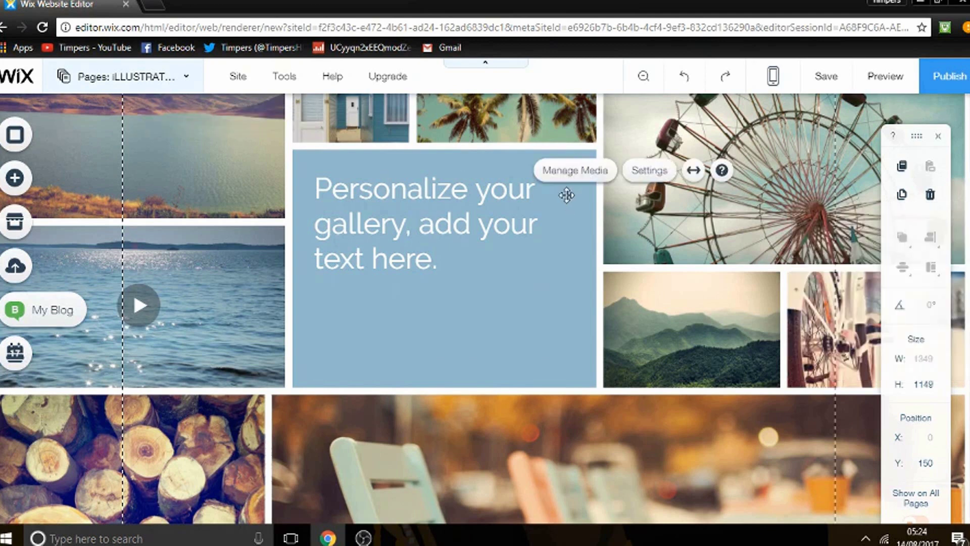
# Step: Set the gallery layout to Slide Show, going via Grid, then close the Pro Gallery panel
pyautogui.doubleClick(488, 205)
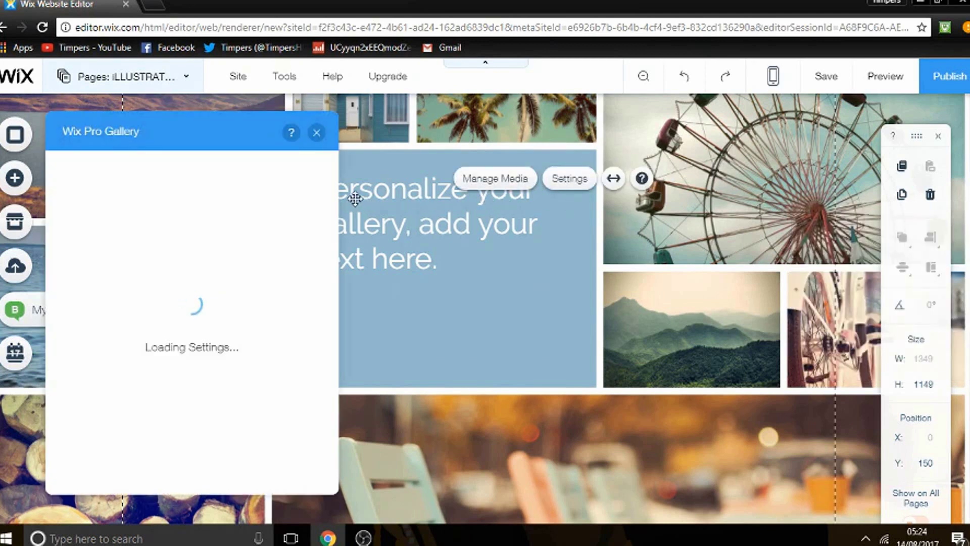
pyautogui.click(77, 200)
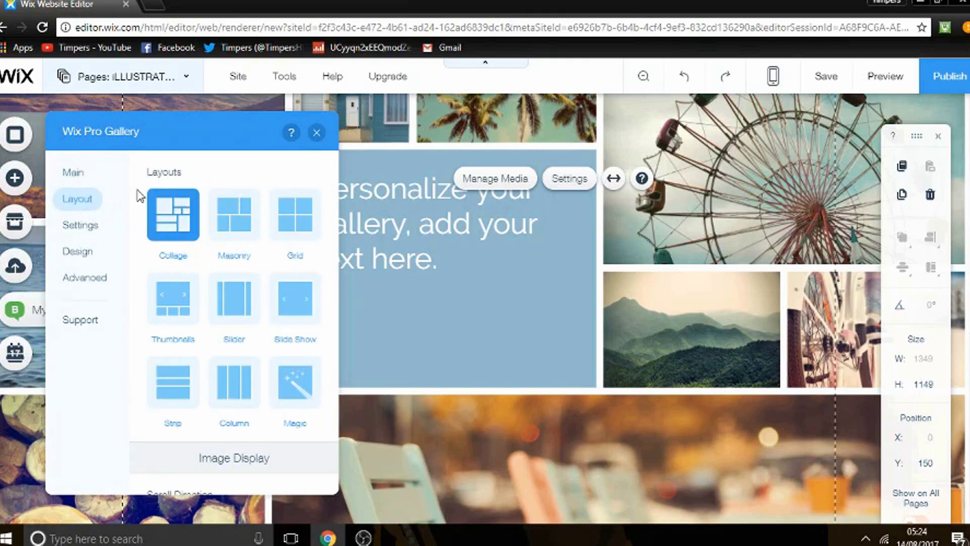
pyautogui.click(301, 219)
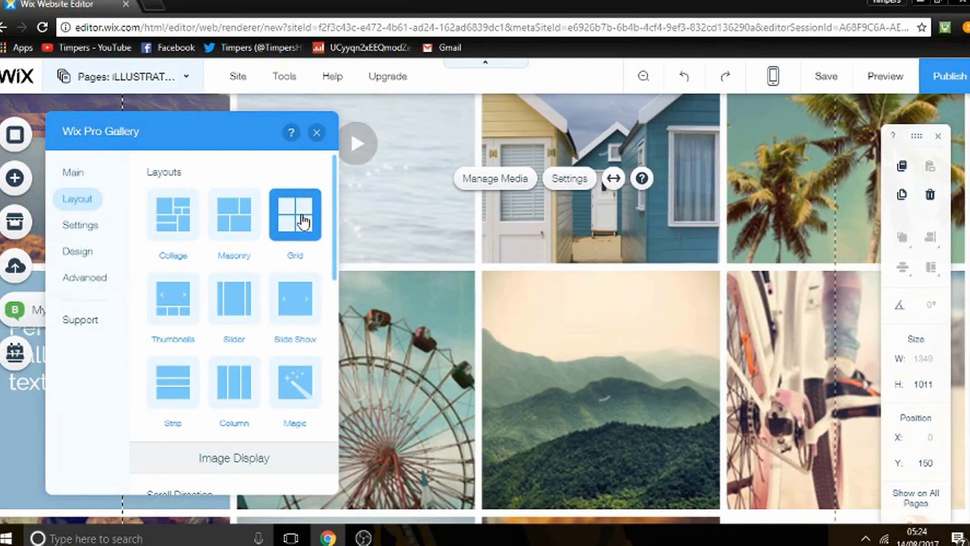
pyautogui.click(304, 326)
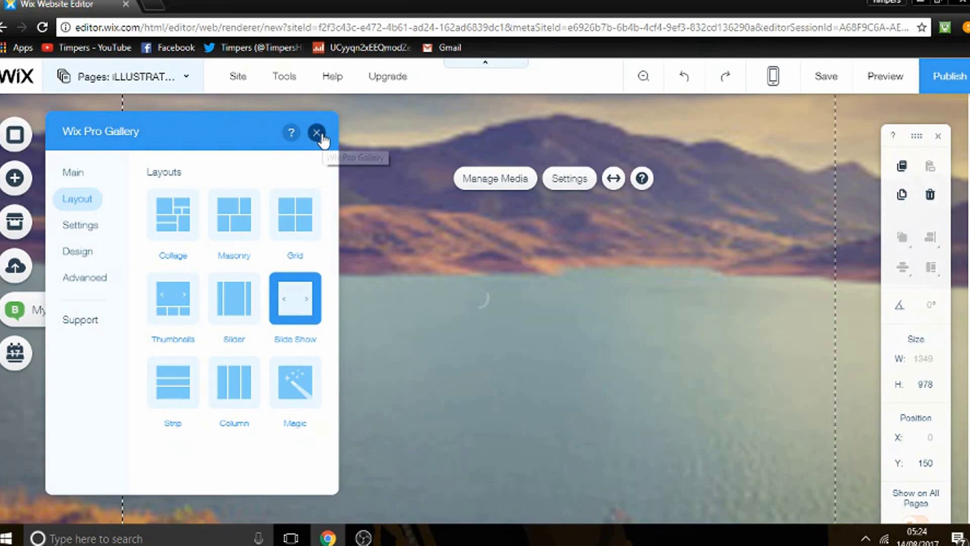
pyautogui.click(317, 133)
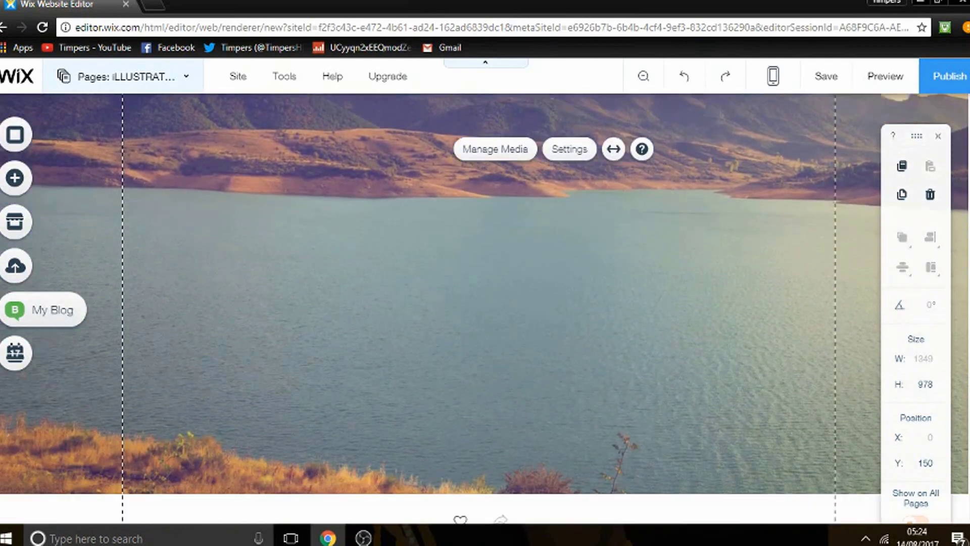
# Step: Open the Page Background settings for the iLLUSTRATIONS page
pyautogui.scroll(-2, 966, 186)
pyautogui.scroll(6, 966, 186)
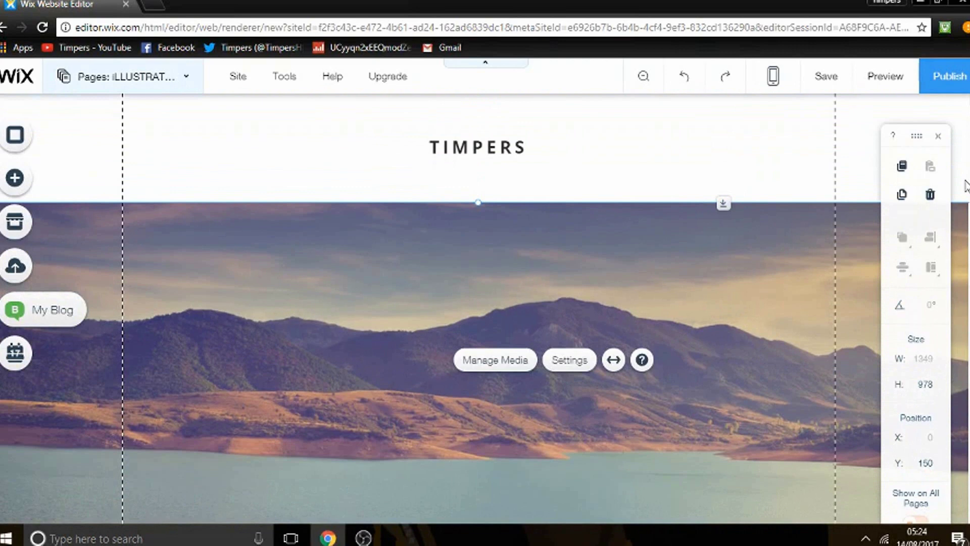
pyautogui.click(15, 181)
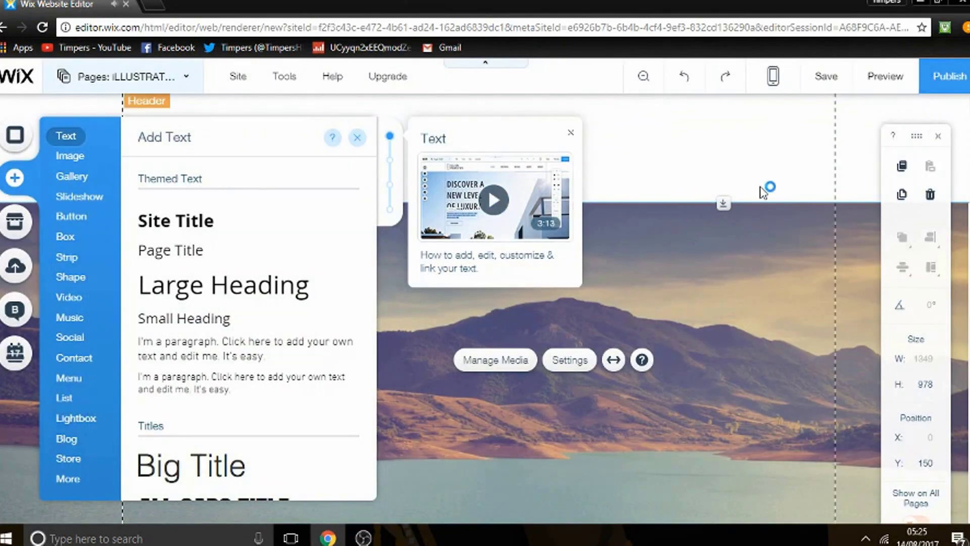
pyautogui.rightClick(761, 187)
pyautogui.click(20, 140)
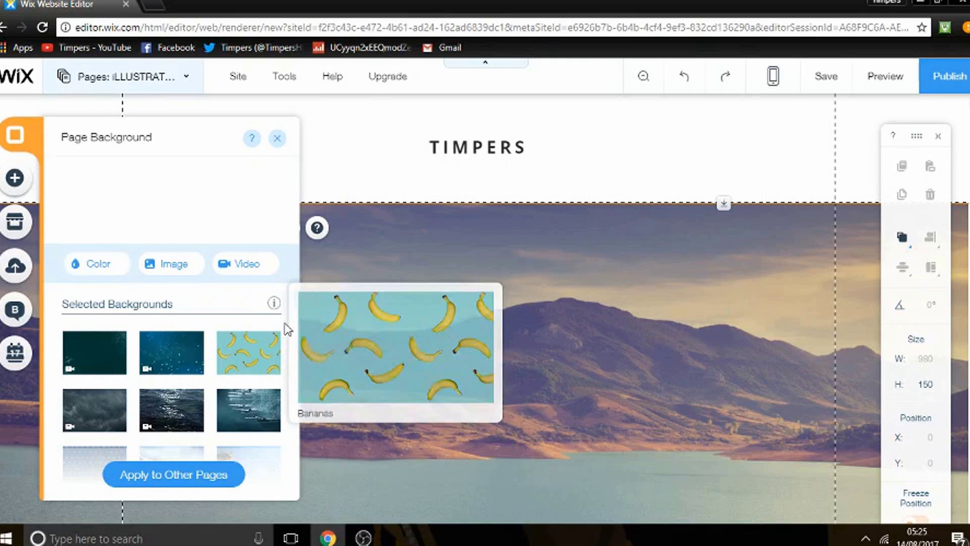
# Step: Make the page background colour pale yellow #FFF5A7 and close the panel
pyautogui.scroll(-5, 295, 308)
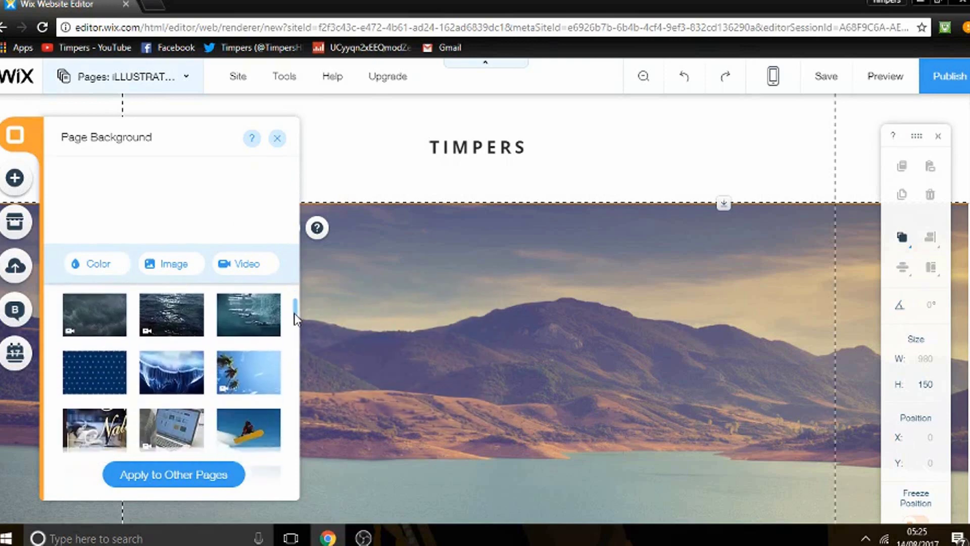
pyautogui.scroll(-3, 294, 336)
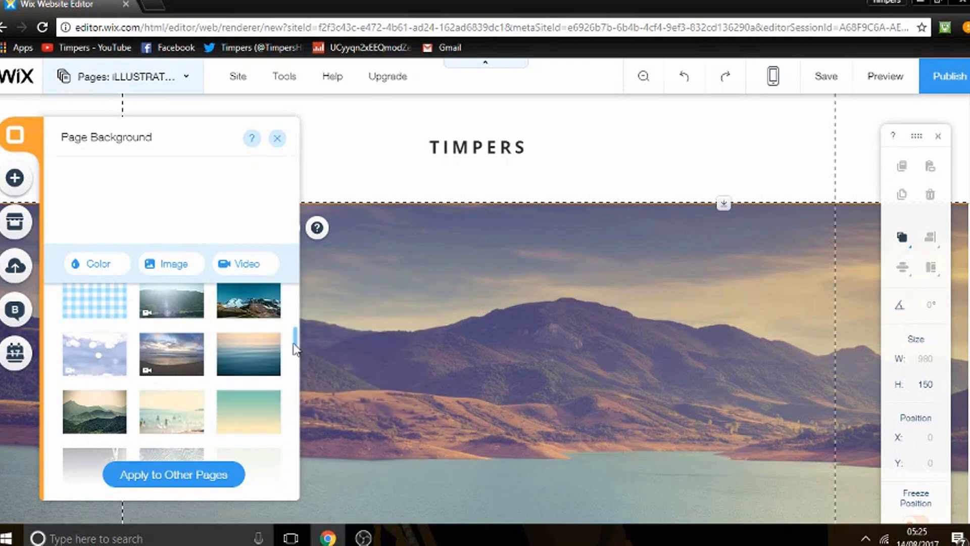
pyautogui.scroll(-5, 296, 359)
pyautogui.scroll(10, 294, 373)
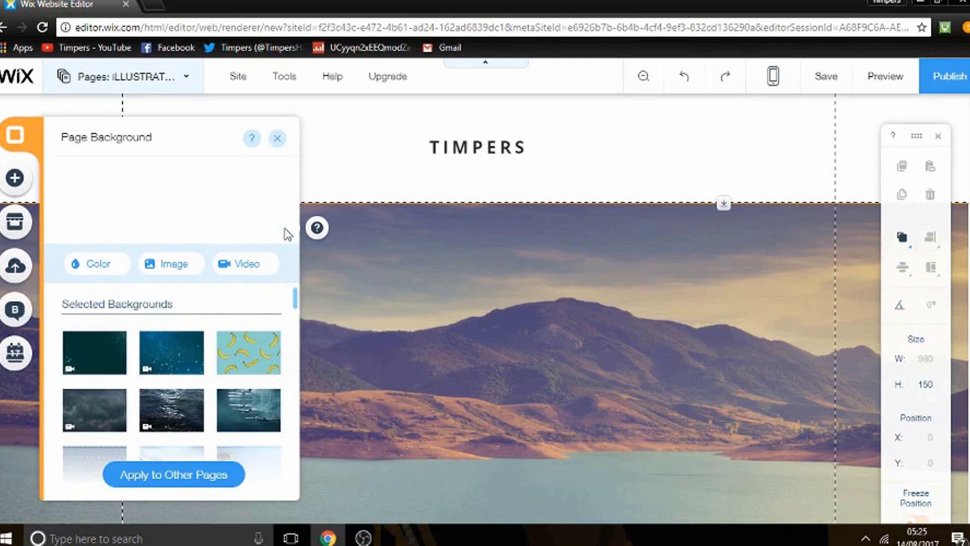
pyautogui.click(111, 273)
pyautogui.click(184, 315)
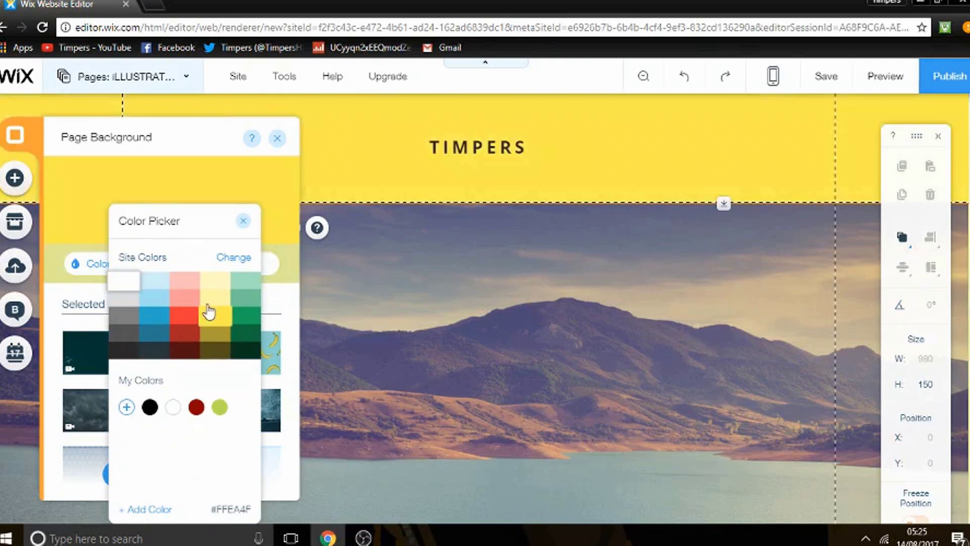
pyautogui.click(213, 303)
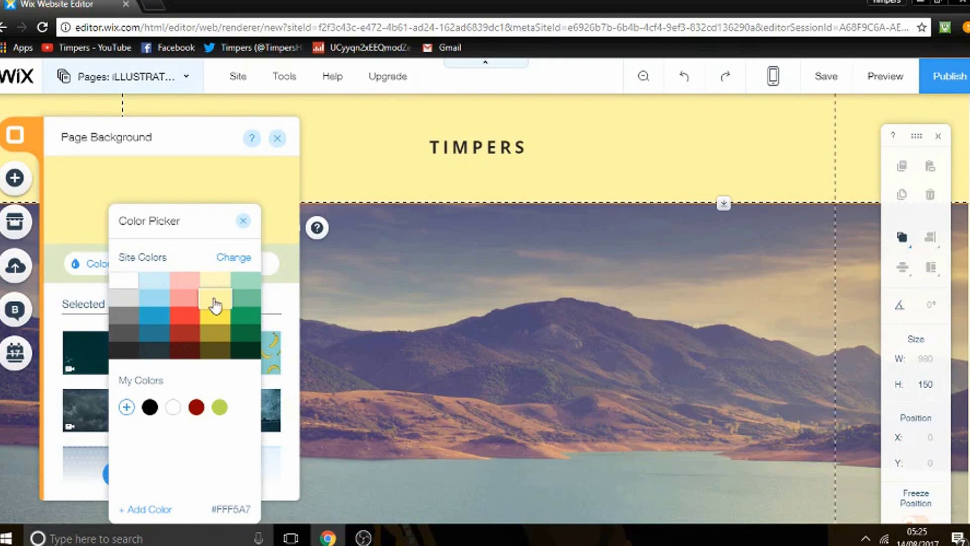
pyautogui.rightClick(454, 279)
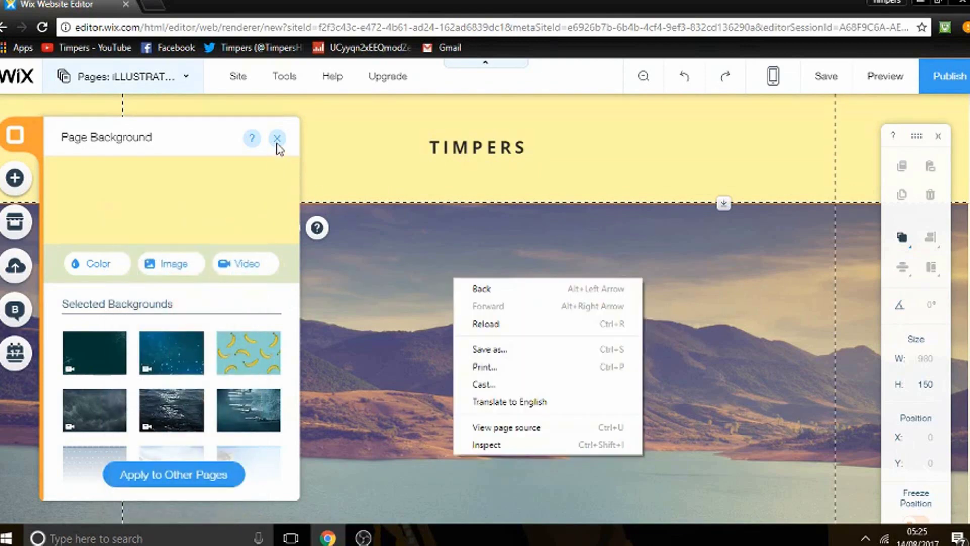
pyautogui.click(278, 148)
pyautogui.click(277, 137)
# Step: Show the Social category in Add, with Like, Tweet, +1 and Social Bar sets
pyautogui.scroll(-3, 625, 150)
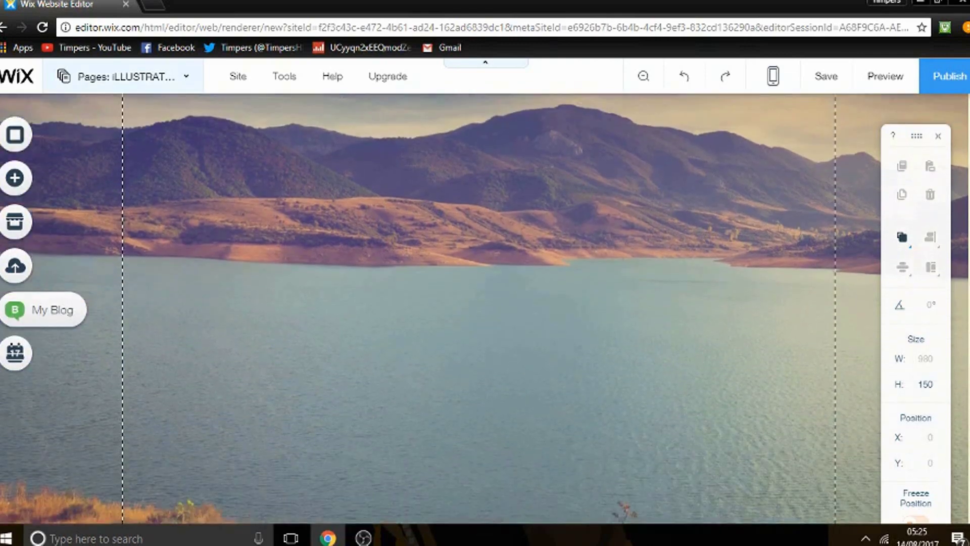
pyautogui.scroll(-2, 295, 188)
pyautogui.scroll(5, 295, 189)
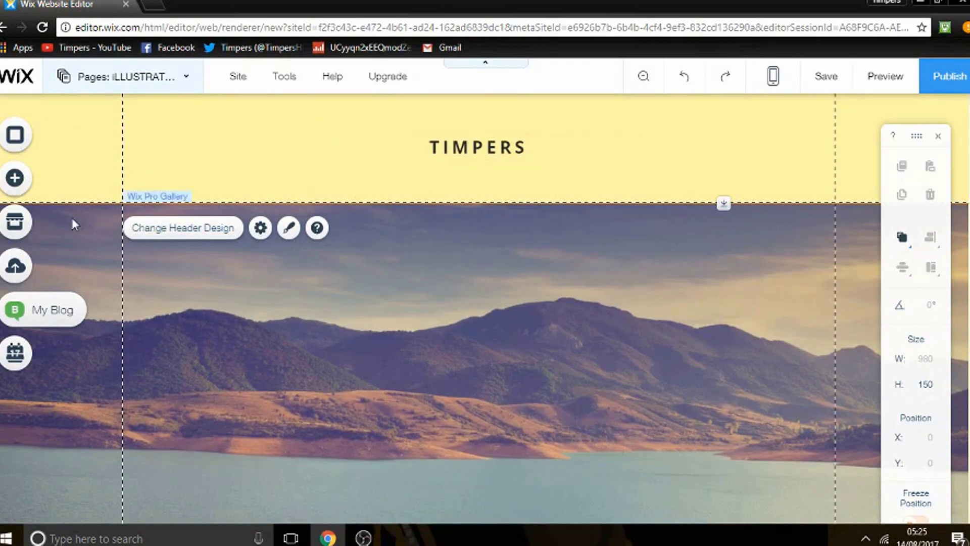
pyautogui.click(15, 178)
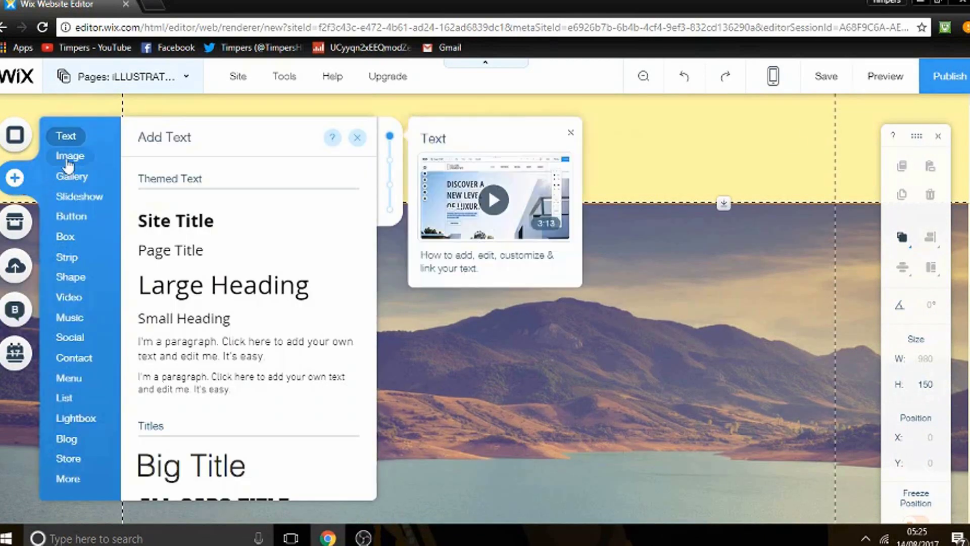
pyautogui.moveTo(70, 143)
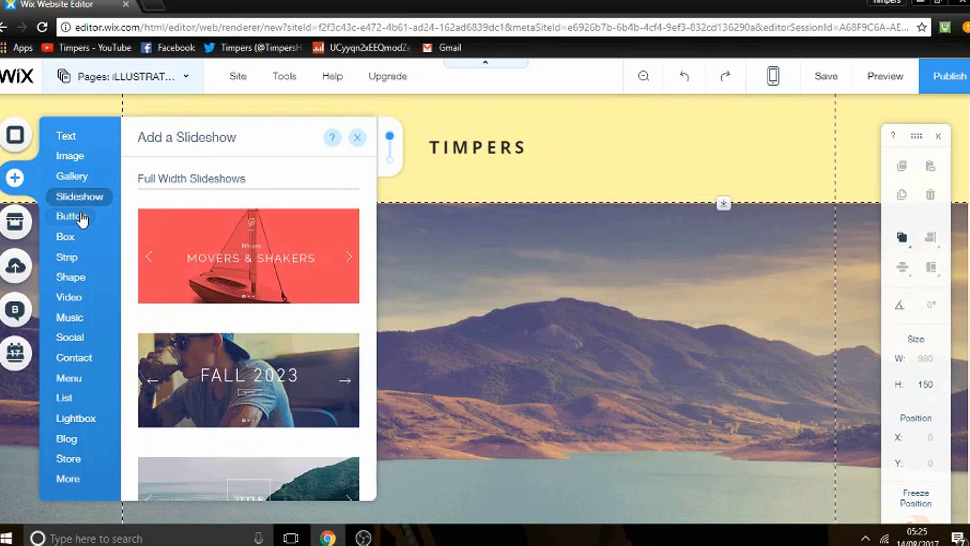
pyautogui.moveTo(83, 218)
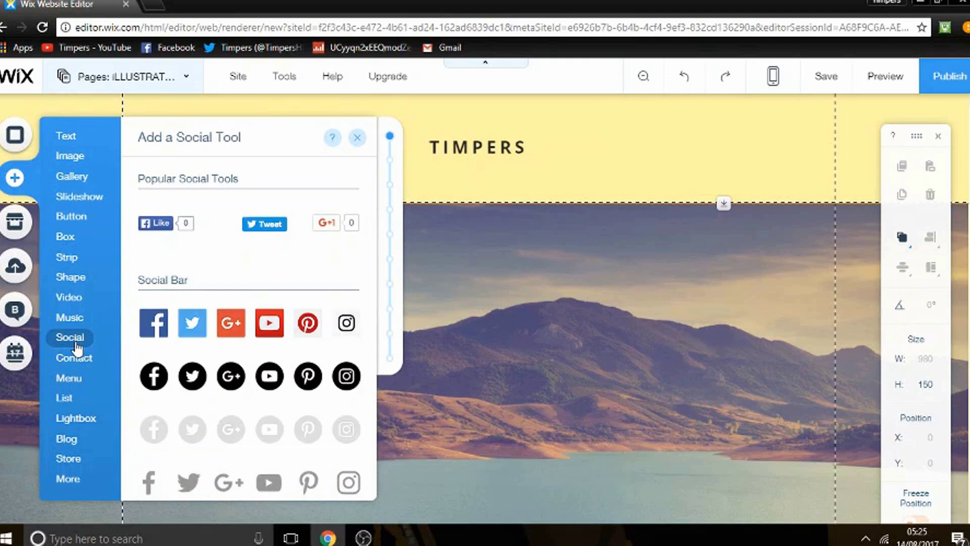
pyautogui.moveTo(76, 348)
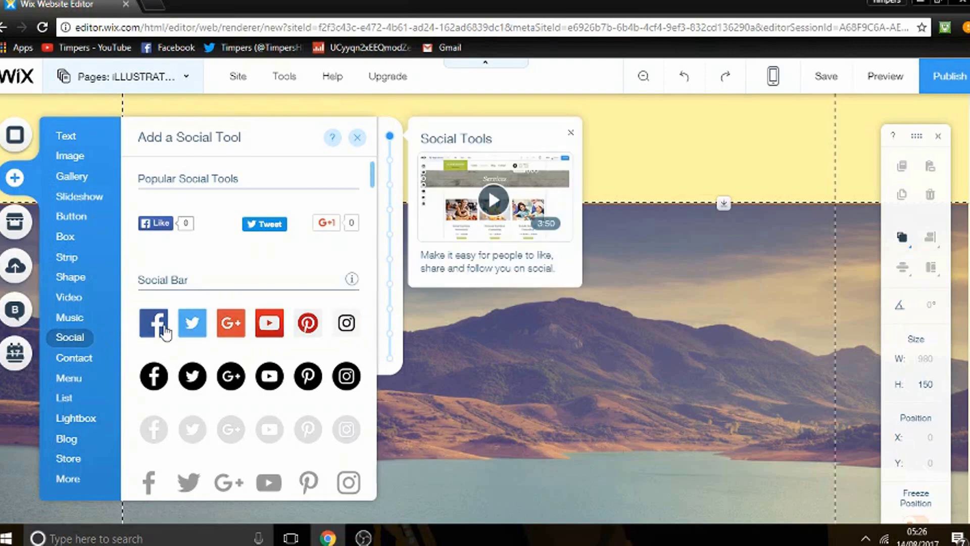
# Step: Place the coloured Social Bar in the header's top-right corner beside TIMPERS
pyautogui.moveTo(211, 328); pyautogui.dragTo(693, 126)
pyautogui.rightClick(585, 182)
pyautogui.click(619, 447)
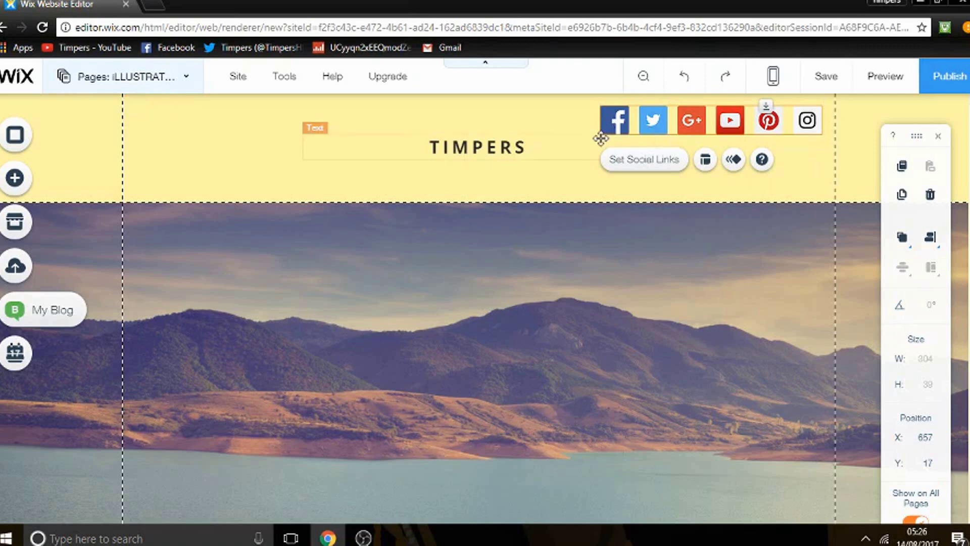
pyautogui.rightClick(734, 122)
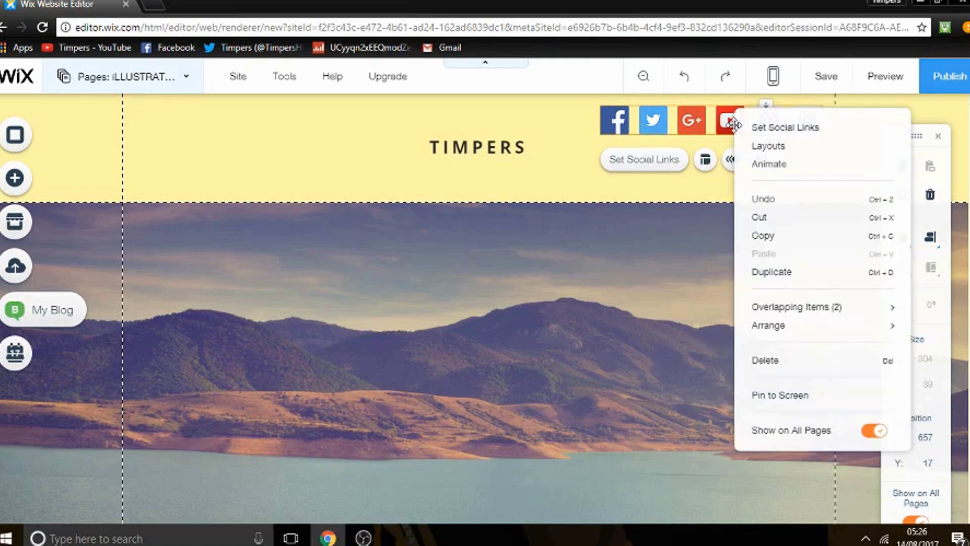
pyautogui.click(548, 186)
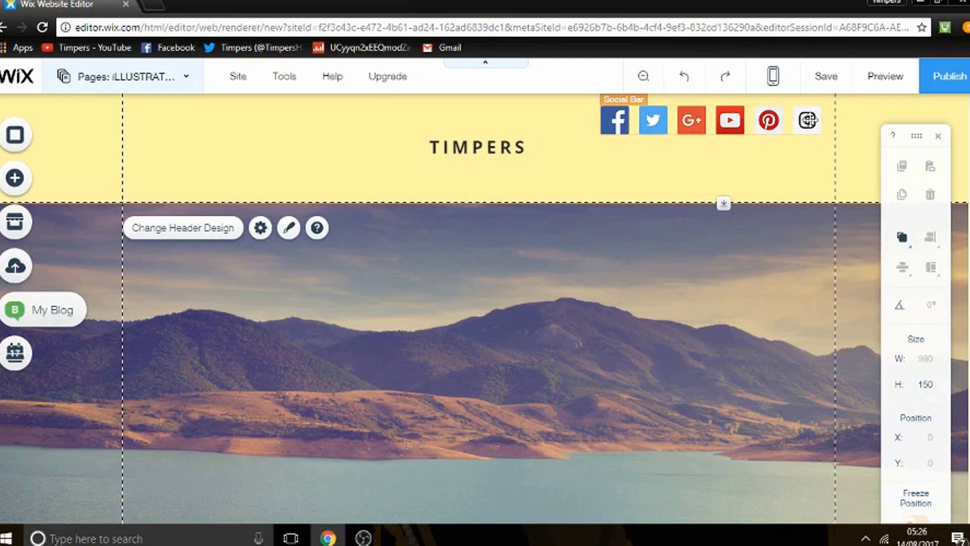
# Step: Switch to the PORTFOLIO page via the footer menu and reopen the Social tools
pyautogui.scroll(-1, 849, 113)
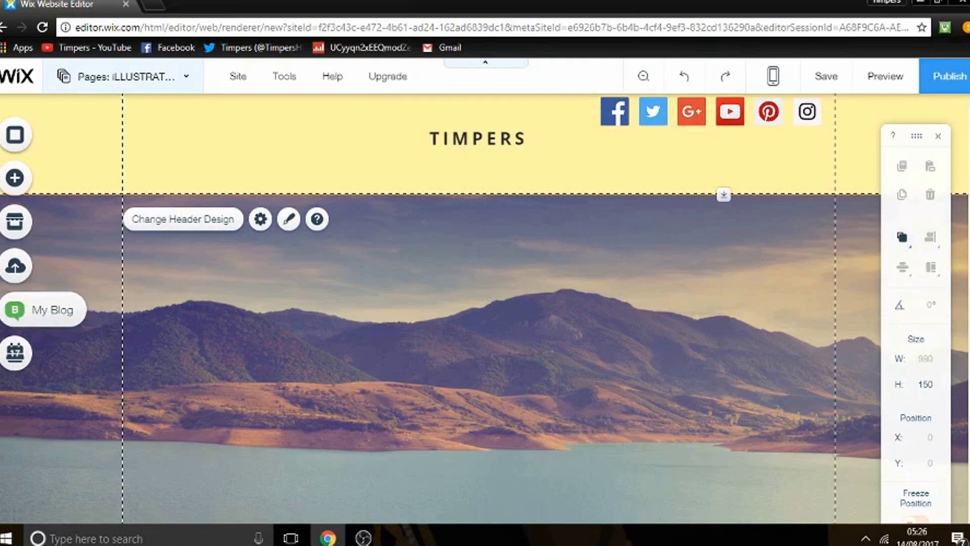
pyautogui.scroll(-10, 656, 368)
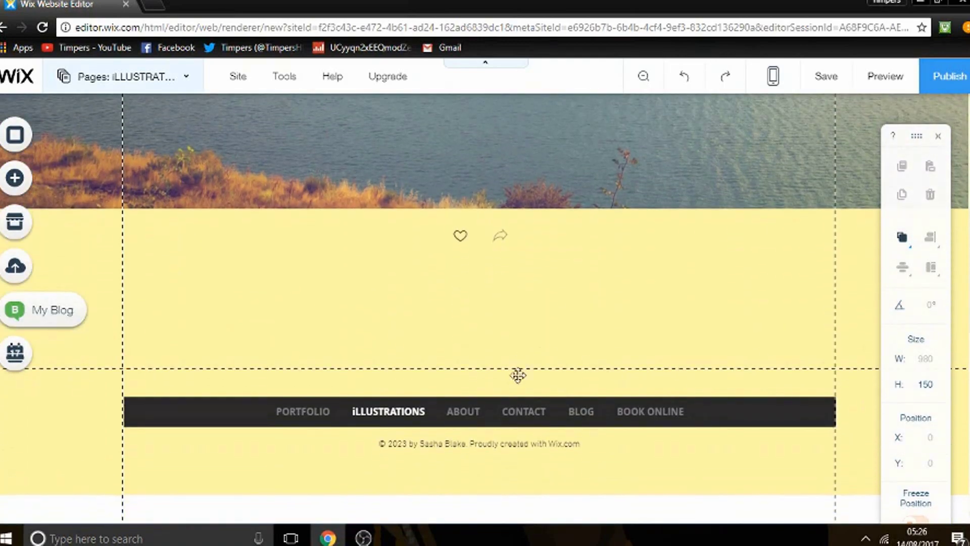
pyautogui.click(530, 413)
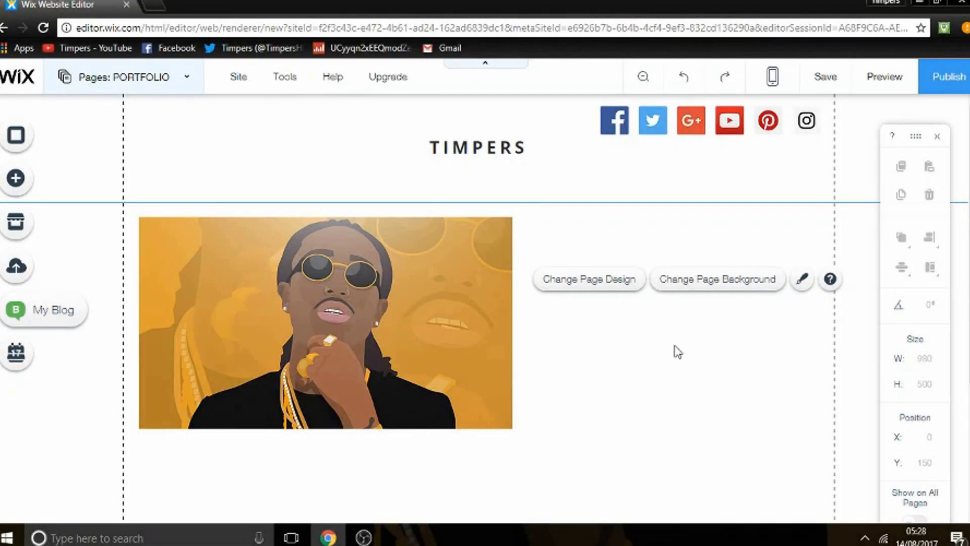
pyautogui.click(16, 178)
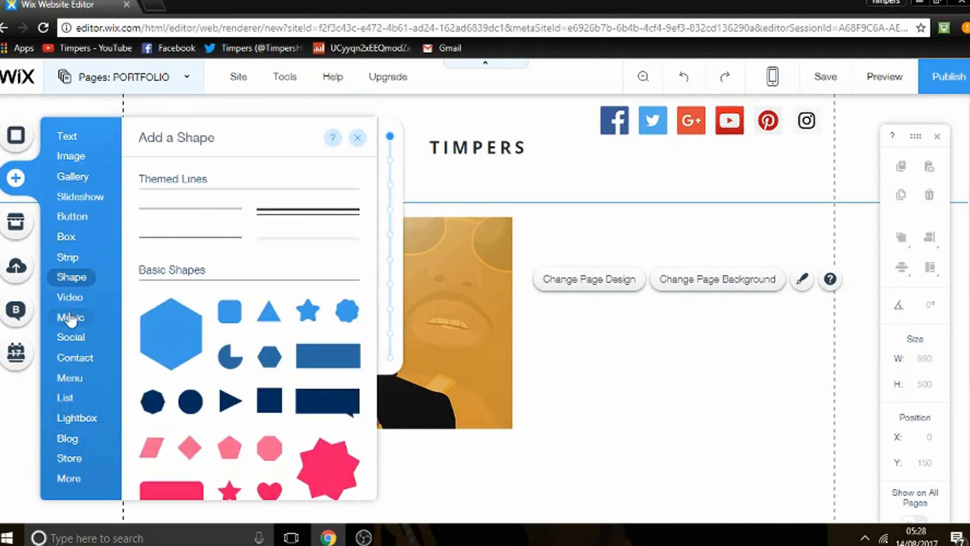
pyautogui.moveTo(71, 349)
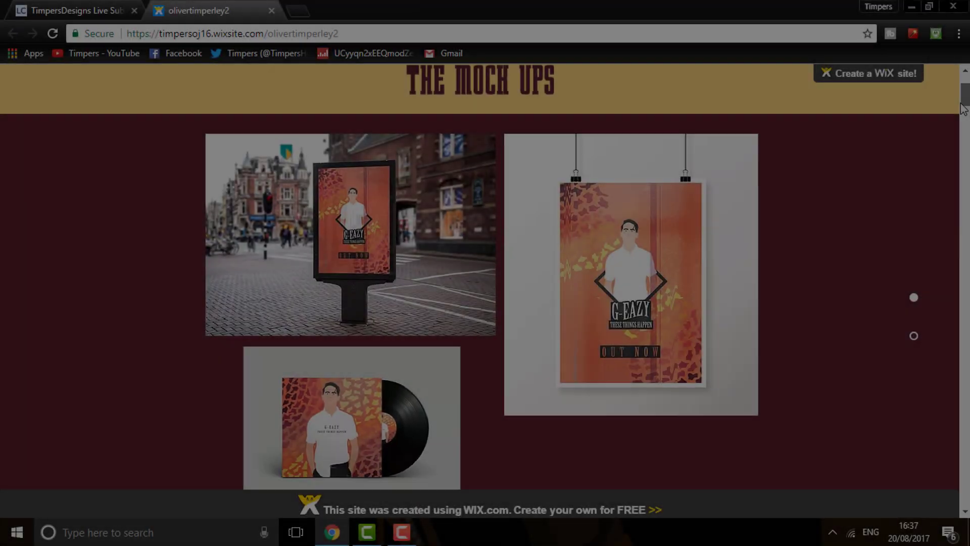
pyautogui.scroll(-2, 963, 114)
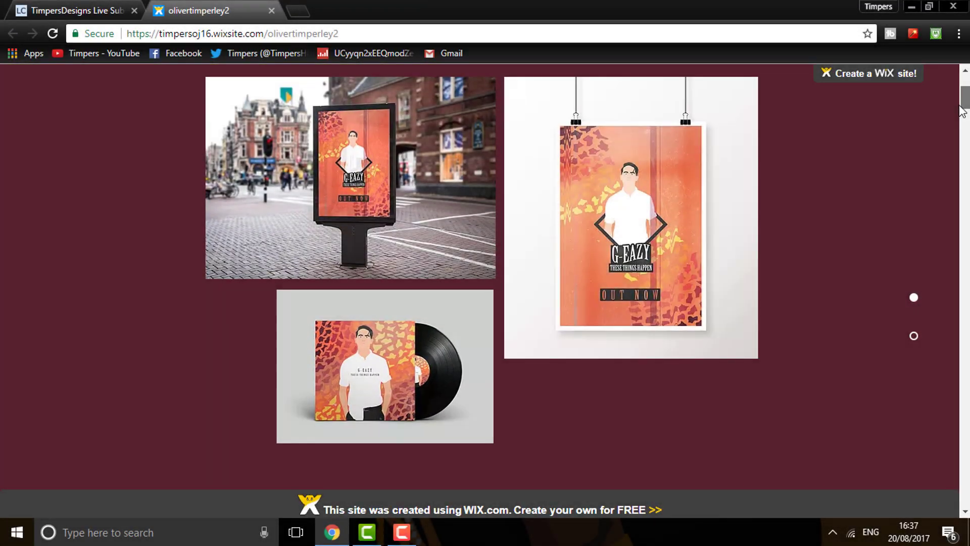
pyautogui.moveTo(962, 114); pyautogui.dragTo(964, 126)
pyautogui.scroll(-5, 962, 126)
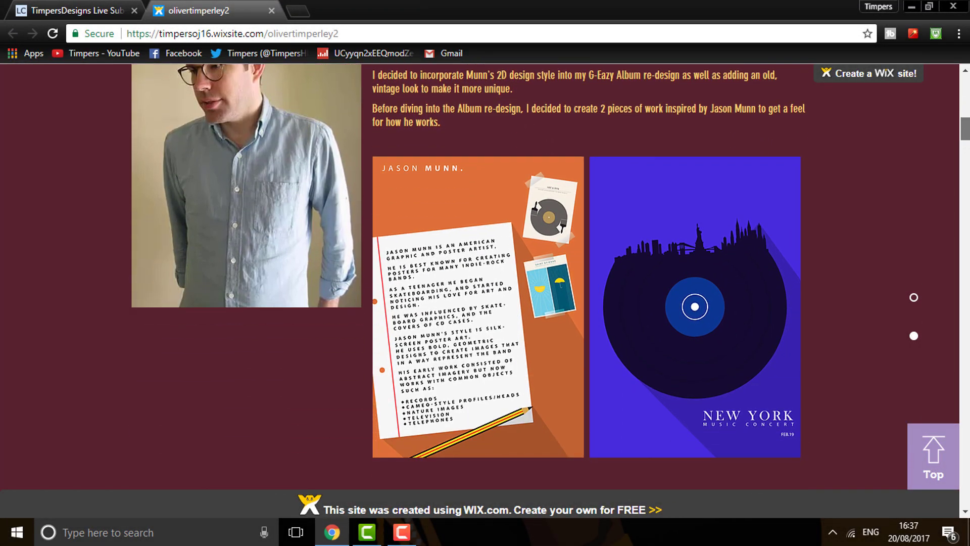
pyautogui.scroll(-7, 546, 277)
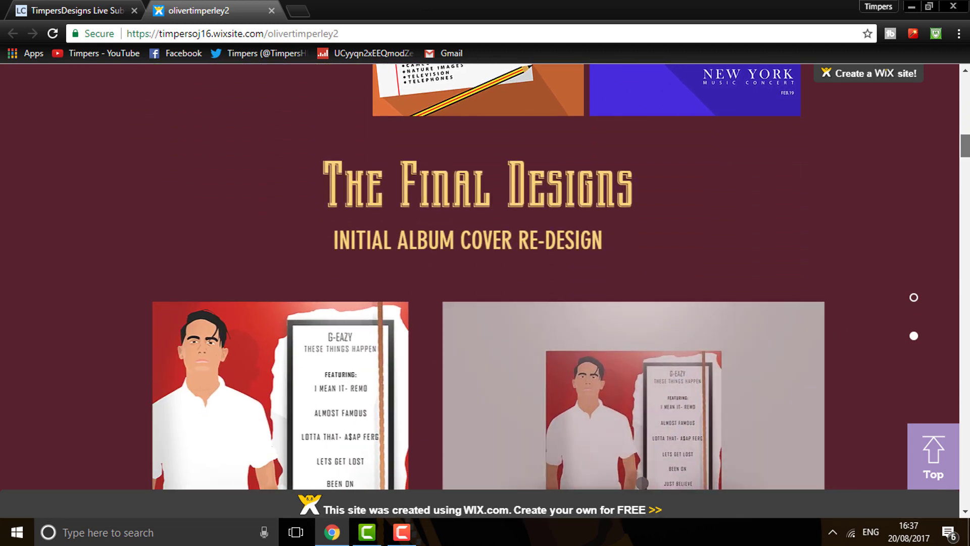
pyautogui.scroll(-10, 482, 275)
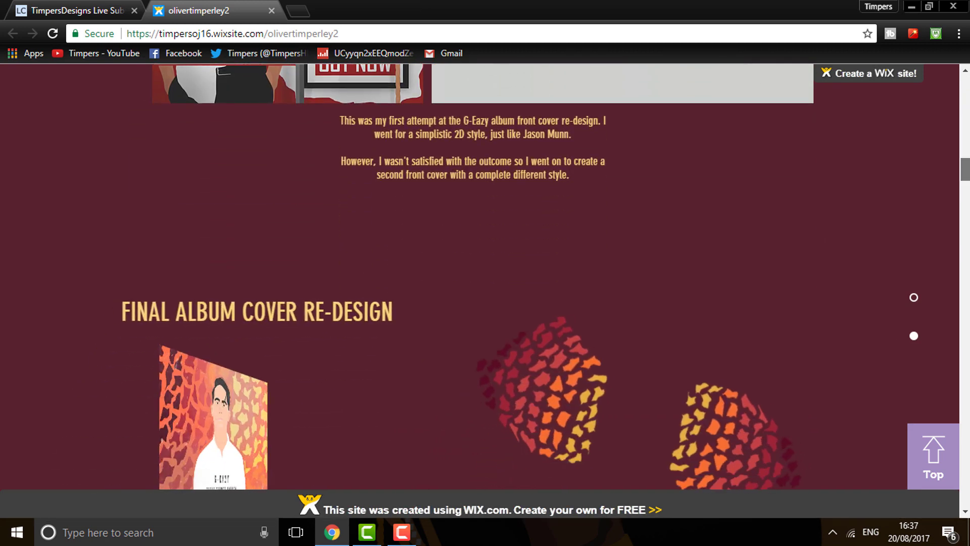
pyautogui.scroll(-7, 485, 276)
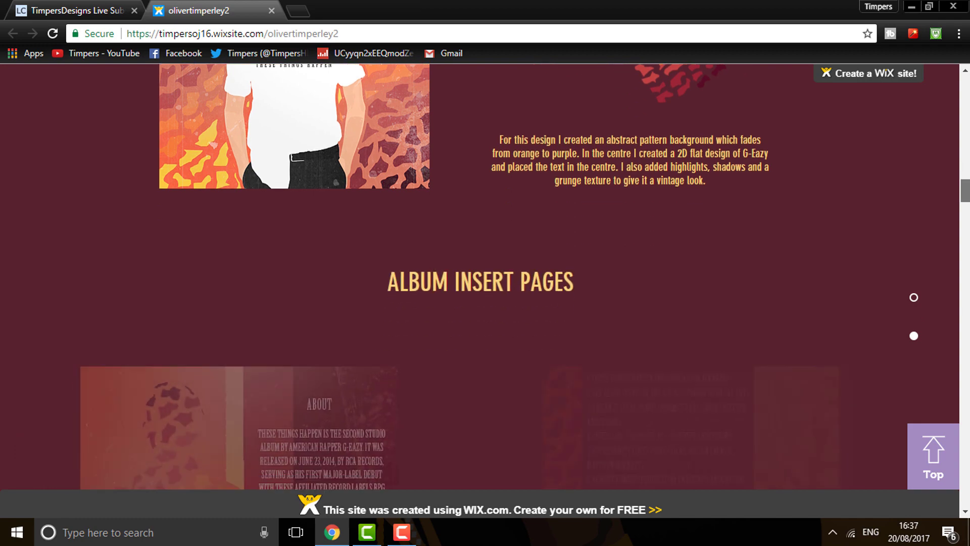
pyautogui.scroll(-5, 485, 276)
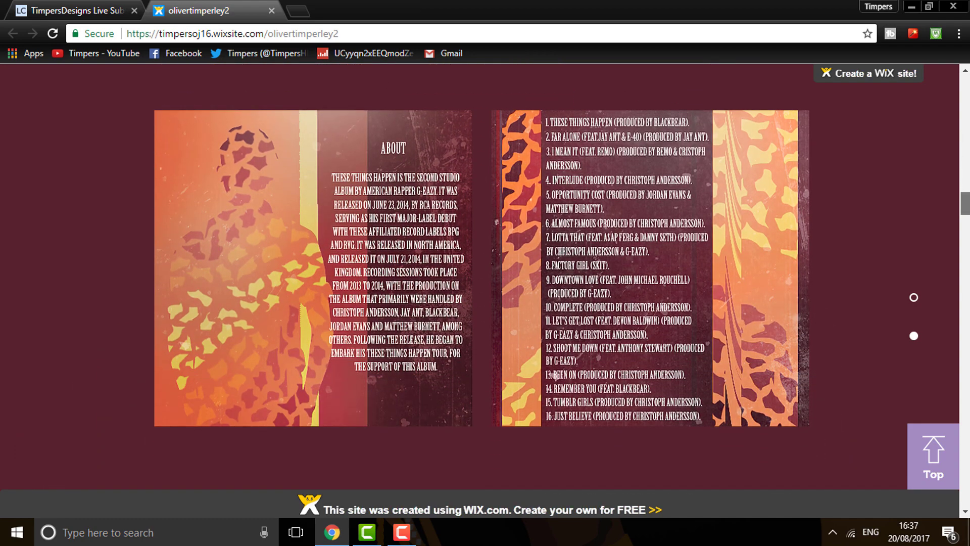
pyautogui.scroll(-9, 485, 276)
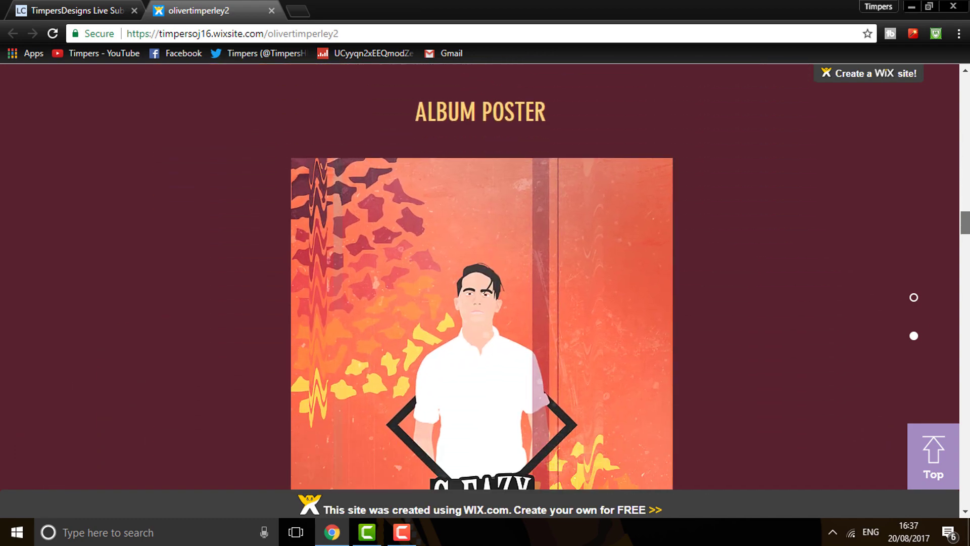
pyautogui.scroll(-8, 485, 277)
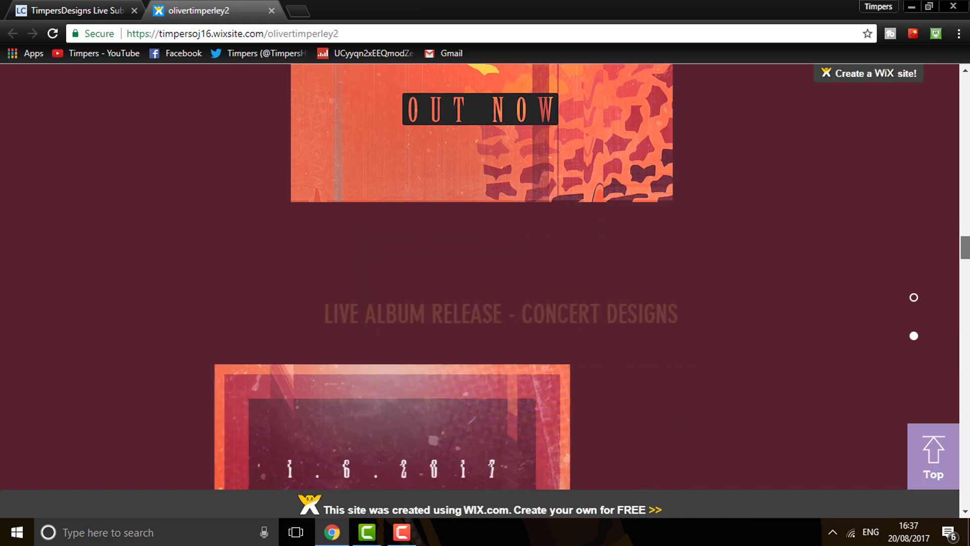